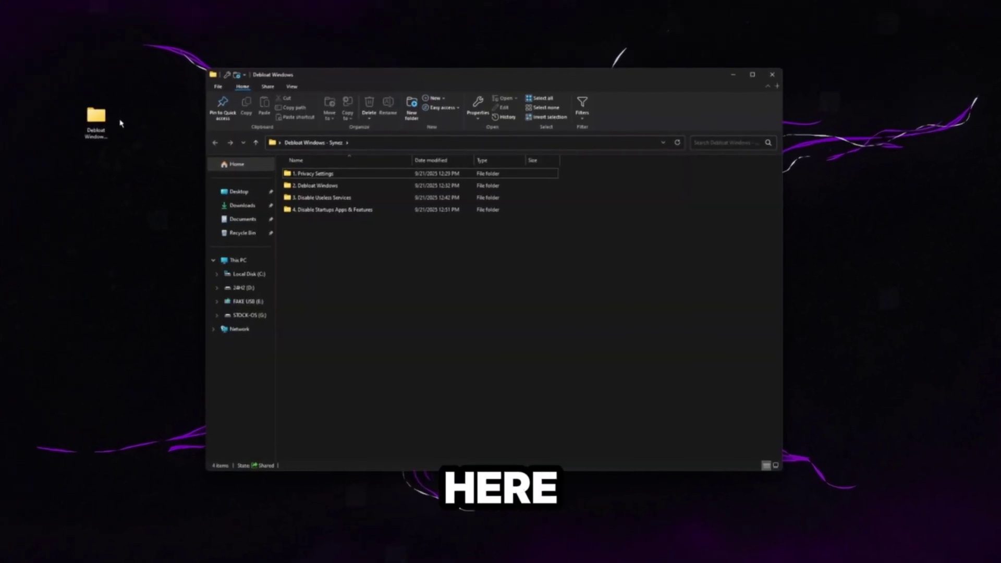
# Open the 1. Privacy Settings folder and run OOSU10, accepting the security warning.
pyautogui.click(300, 175)
pyautogui.doubleClick(294, 172)
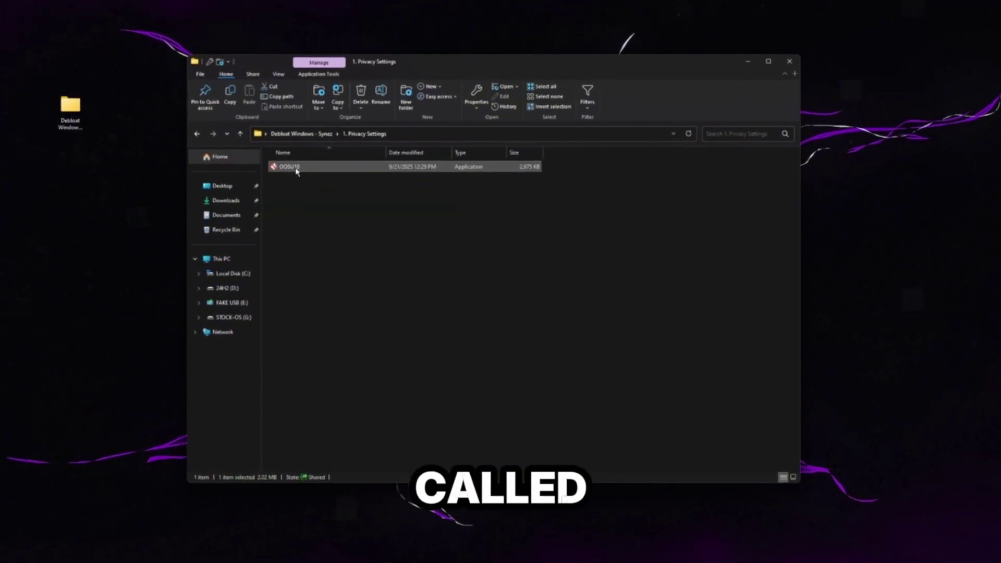
pyautogui.click(310, 172)
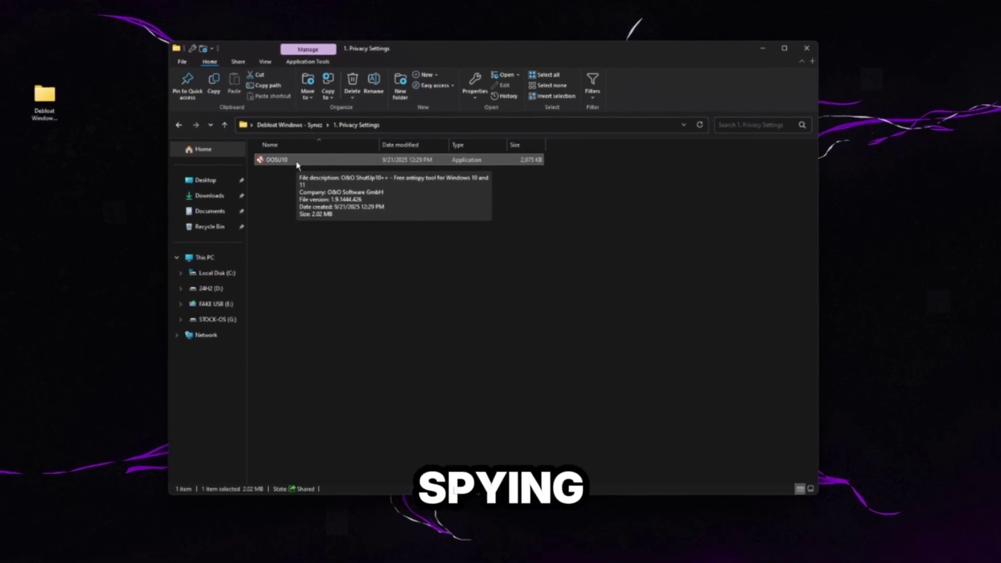
pyautogui.doubleClick(298, 162)
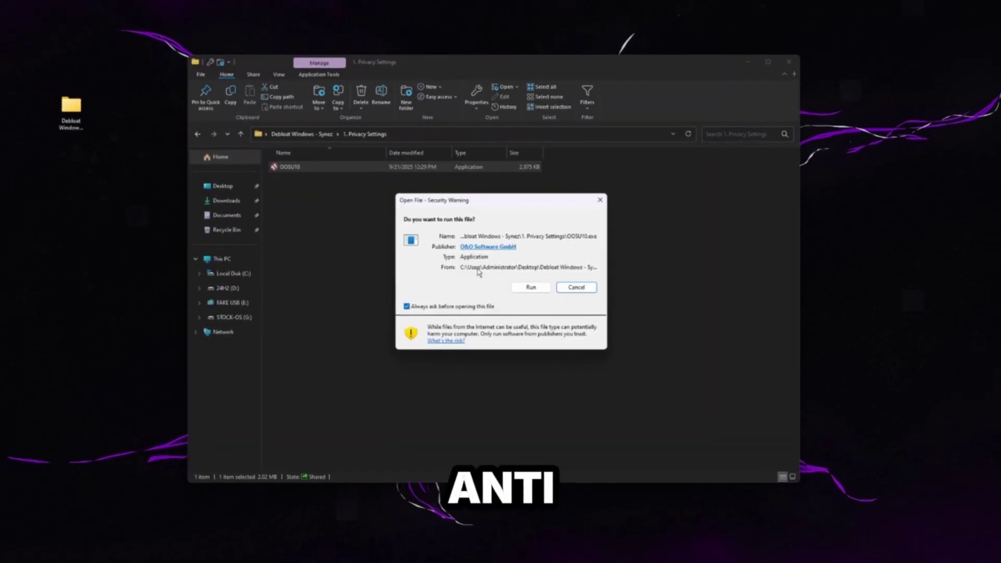
pyautogui.click(484, 263)
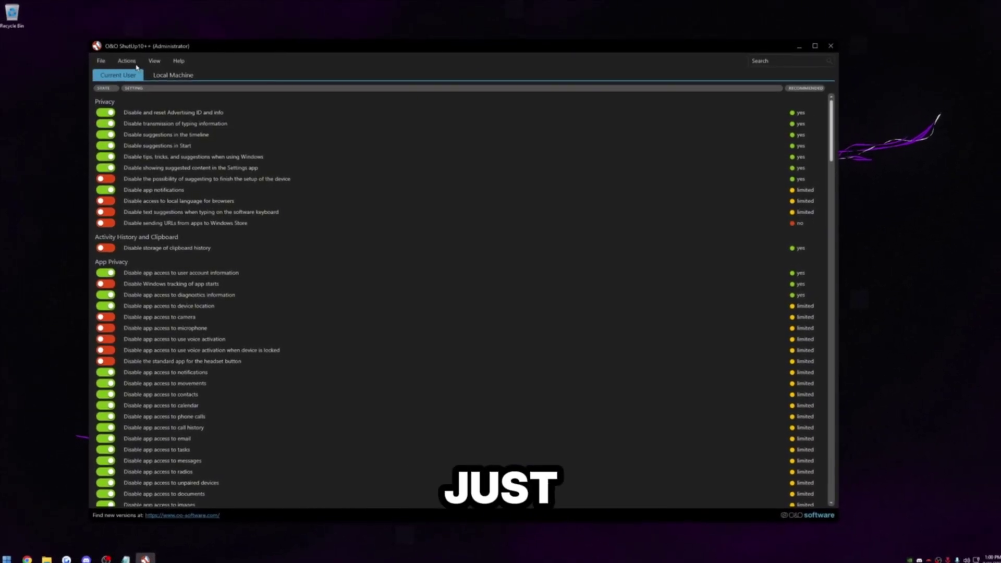
# Apply only recommended settings for the current user, declining the restore point and dismissing the success notice.
pyautogui.click(127, 61)
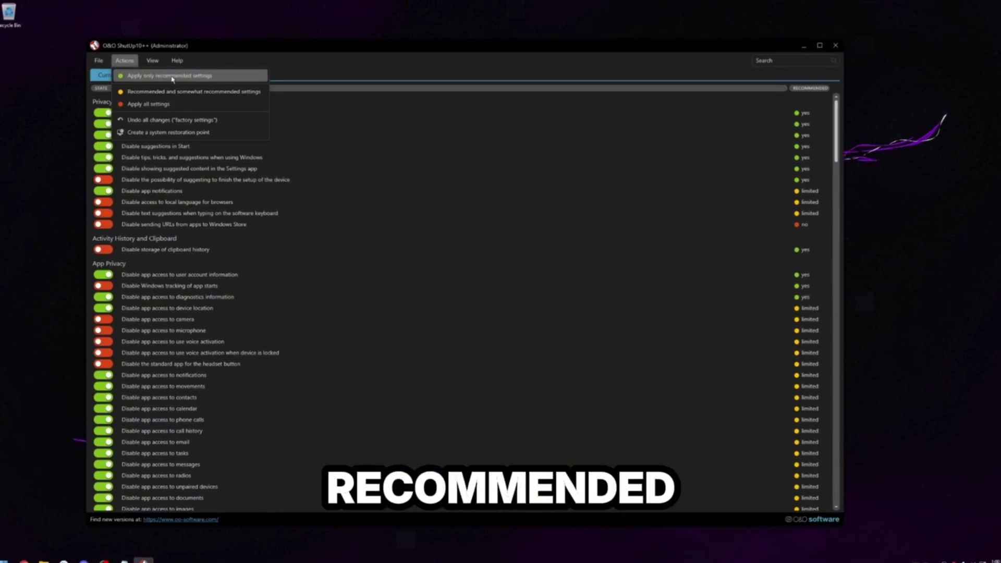
pyautogui.click(146, 77)
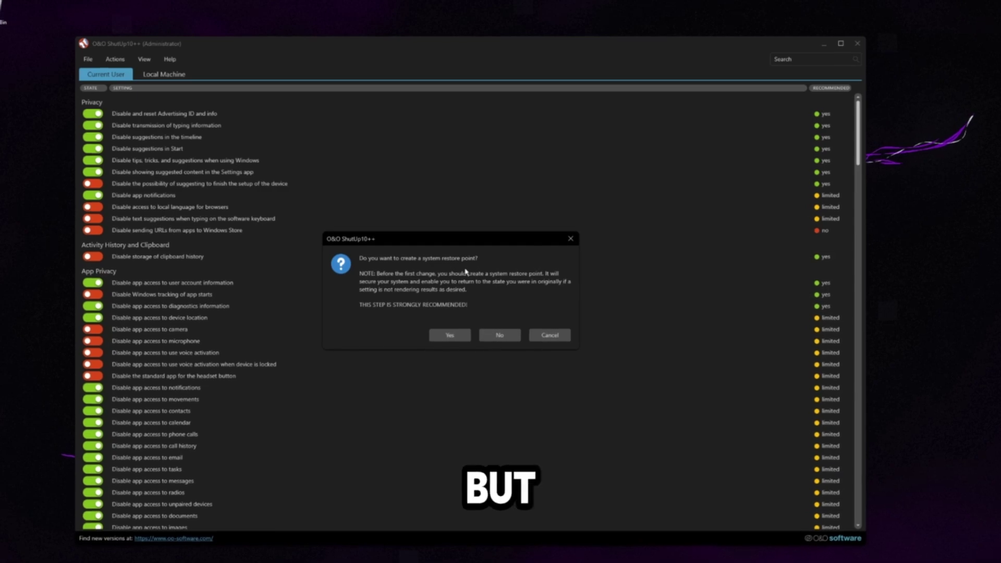
pyautogui.click(499, 336)
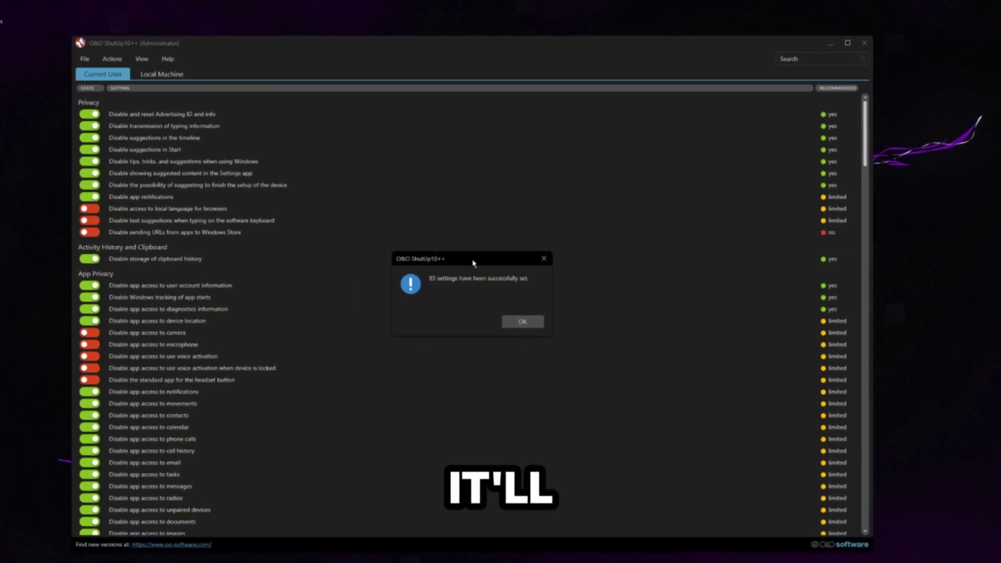
pyautogui.moveTo(474, 263); pyautogui.dragTo(442, 231)
pyautogui.click(503, 296)
pyautogui.scroll(-10, 315, 230)
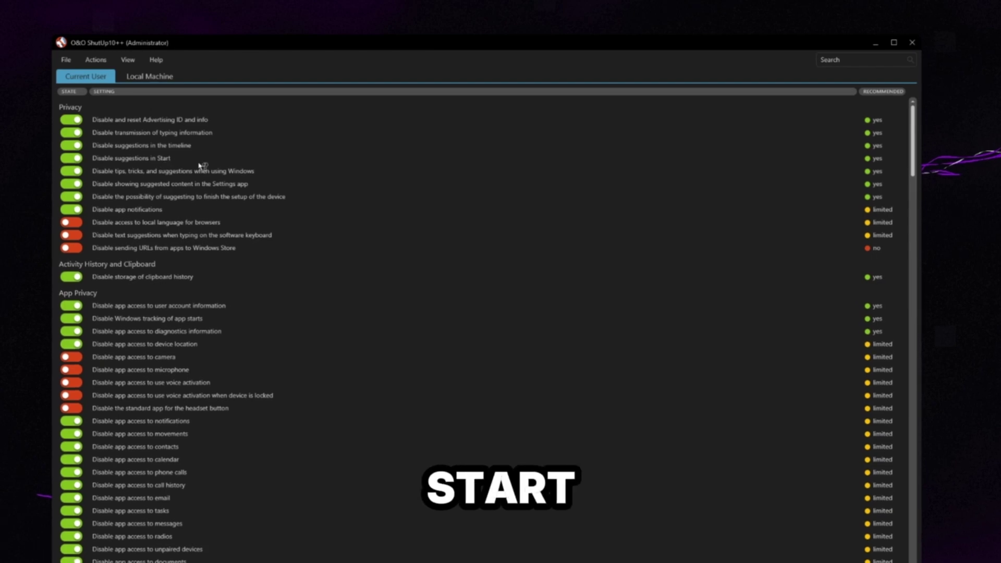
# On the Local Machine tab, apply only the recommended machine-wide settings.
pyautogui.click(156, 80)
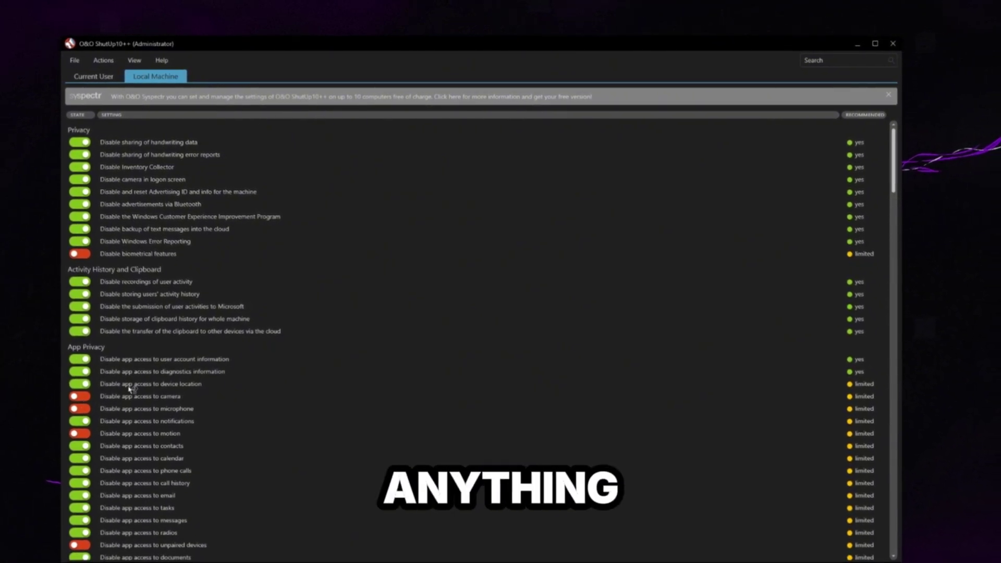
pyautogui.click(103, 59)
pyautogui.click(119, 78)
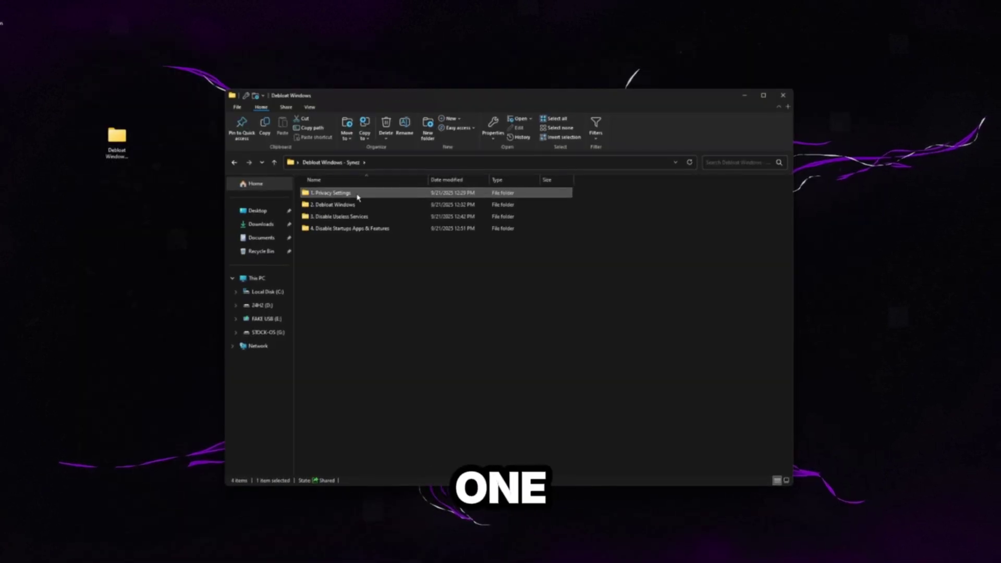
# Open 2. Debloat Windows and run Debloat.ps1 with PowerShell, allowing the unsigned script.
pyautogui.doubleClick(359, 204)
pyautogui.click(355, 192)
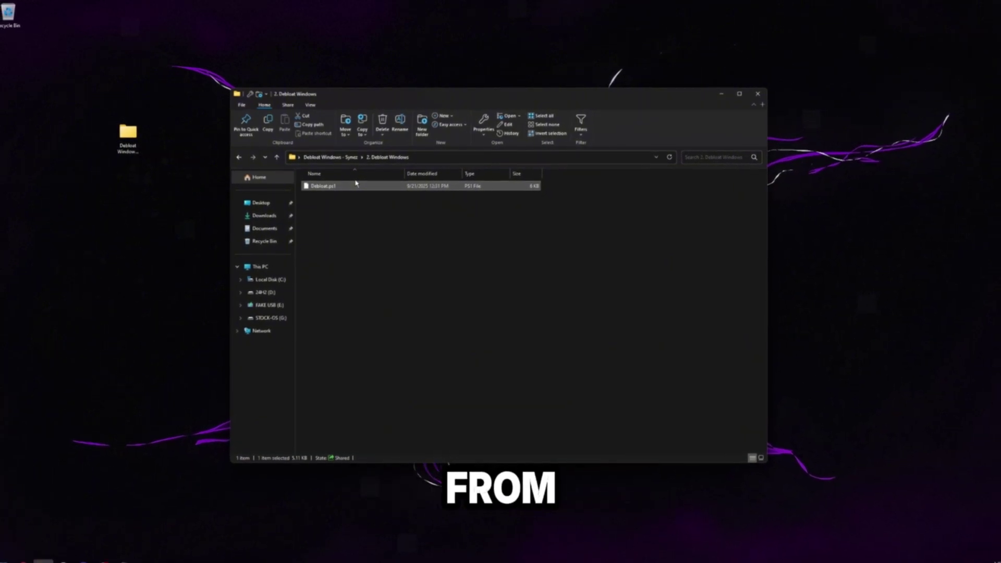
pyautogui.rightClick(356, 183)
pyautogui.click(388, 215)
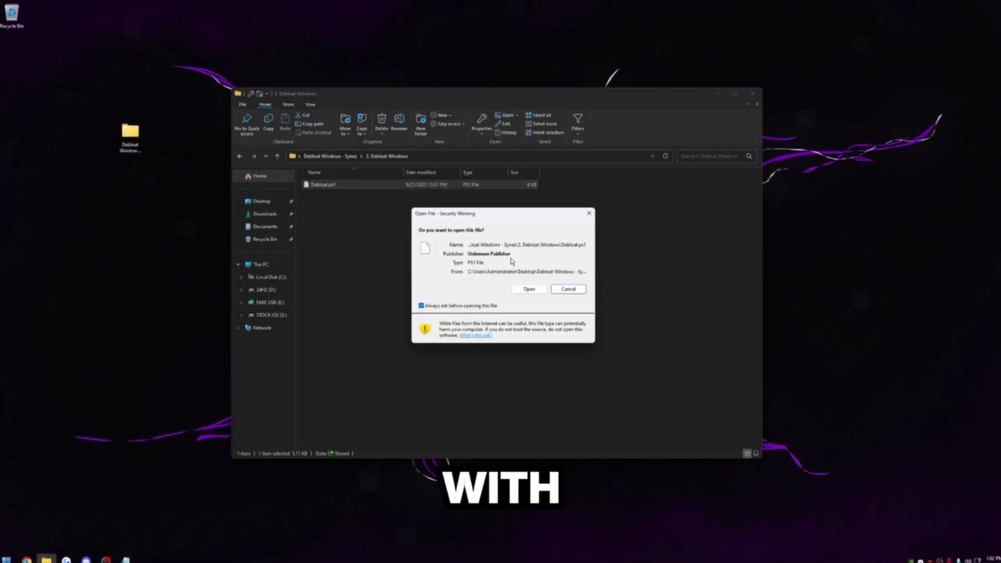
pyautogui.click(528, 289)
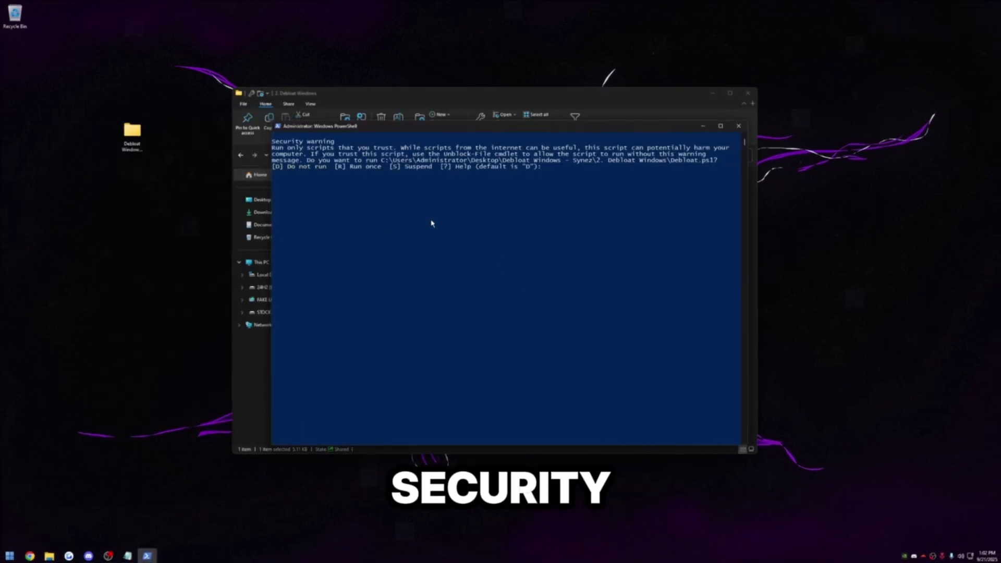
# Allow the script to run once with r, then continue past the winget warning.
pyautogui.write('r')
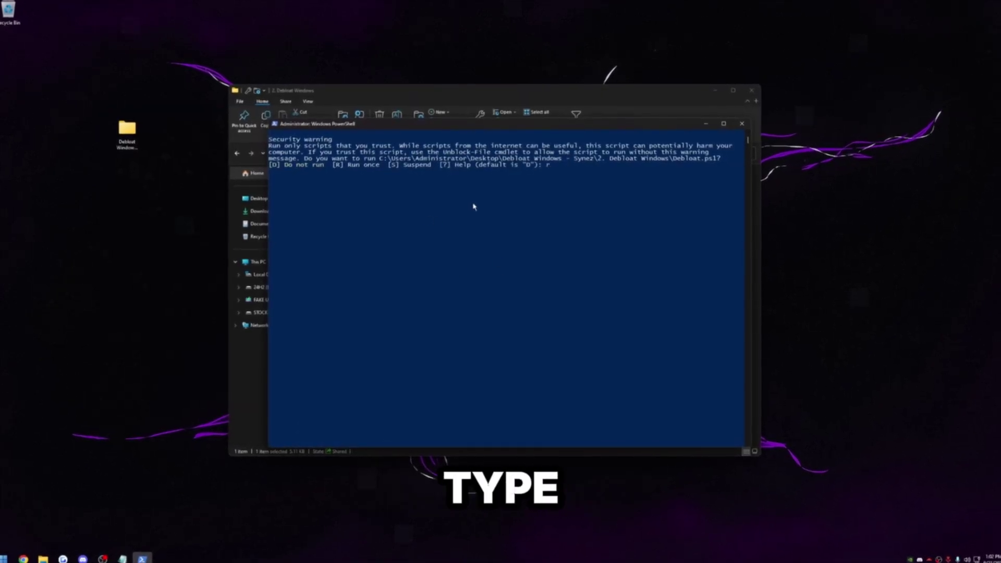
pyautogui.press('Return')
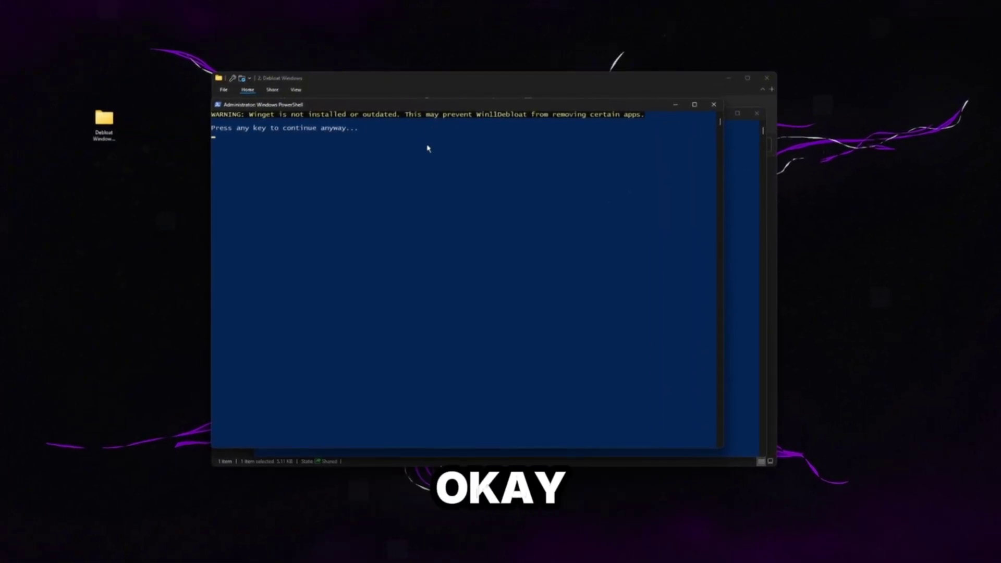
pyautogui.press('Return')
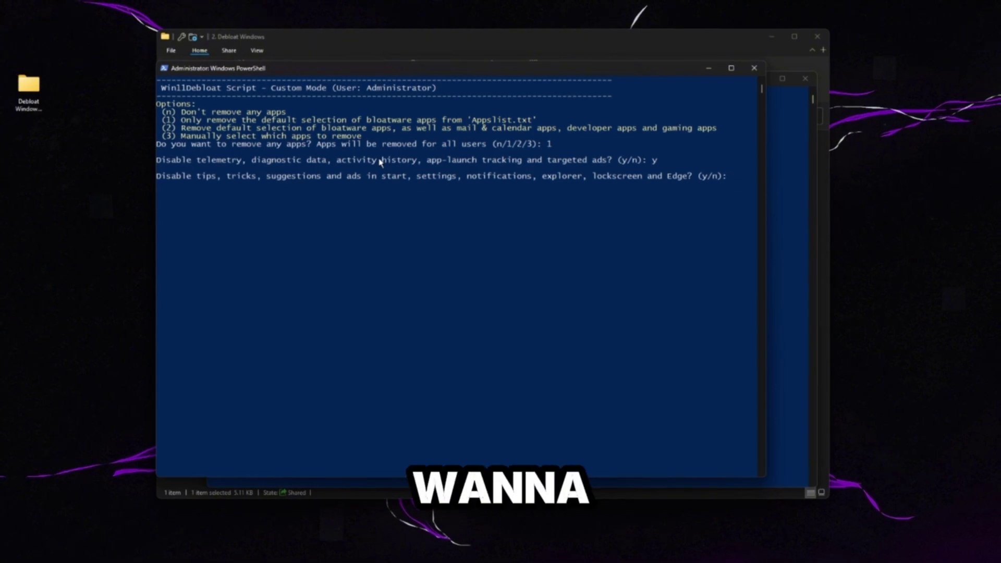
# Answer yes to disabling tips and ads and to removing Bing search and Cortana.
pyautogui.press('Return')
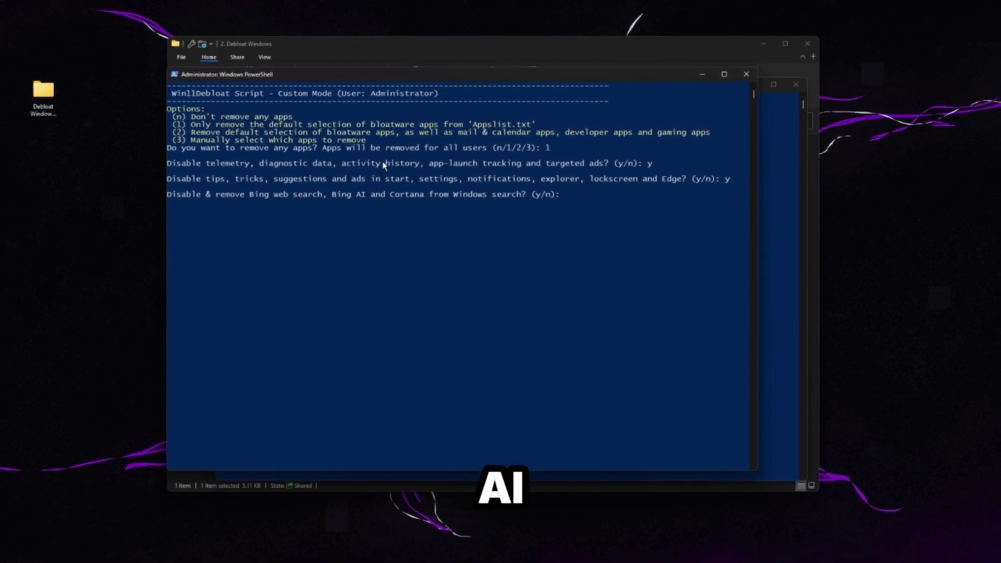
pyautogui.press('Return')
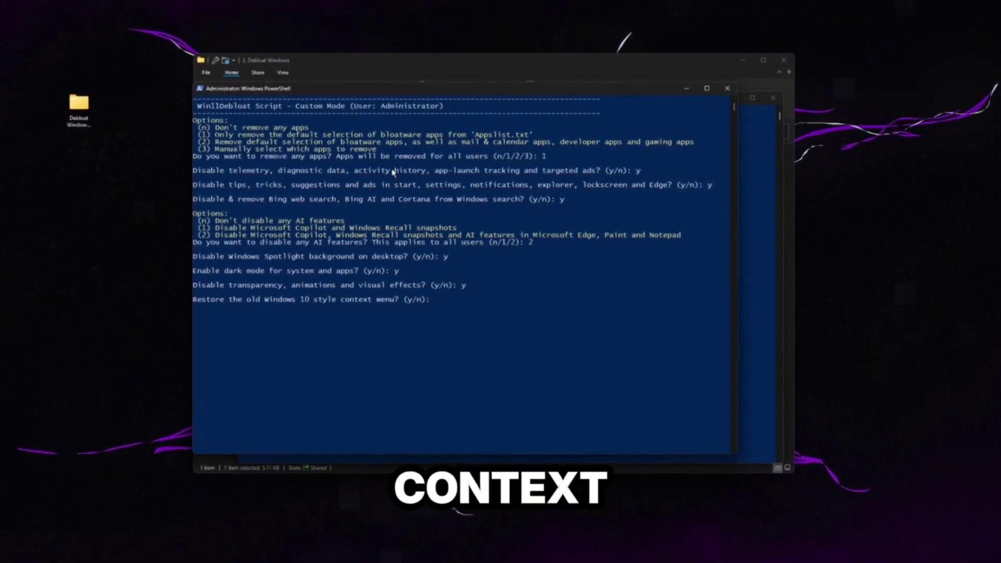
# Preview the current desktop context menu twice, dismissing it each time to return to the script.
pyautogui.rightClick(52, 188)
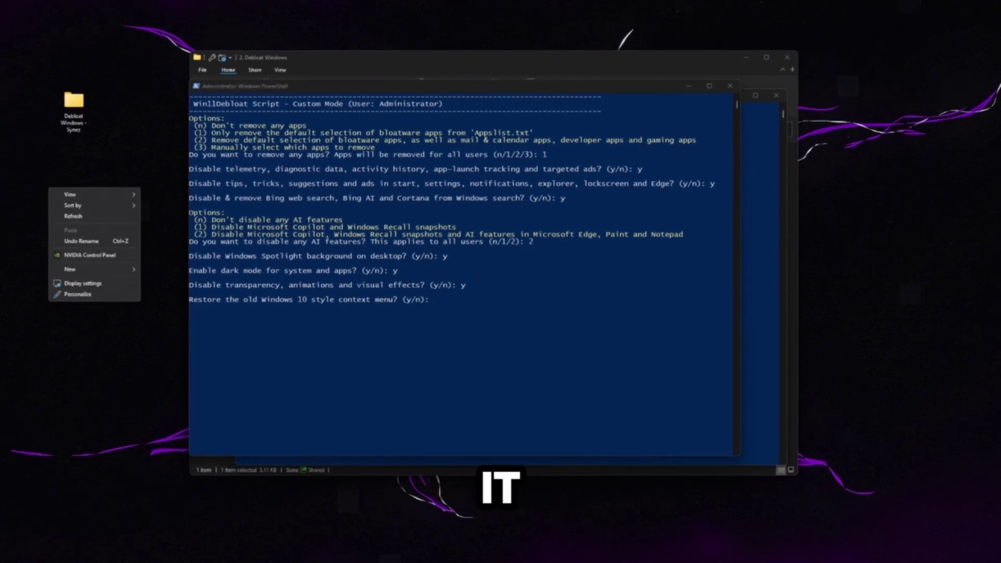
pyautogui.moveTo(71, 205)
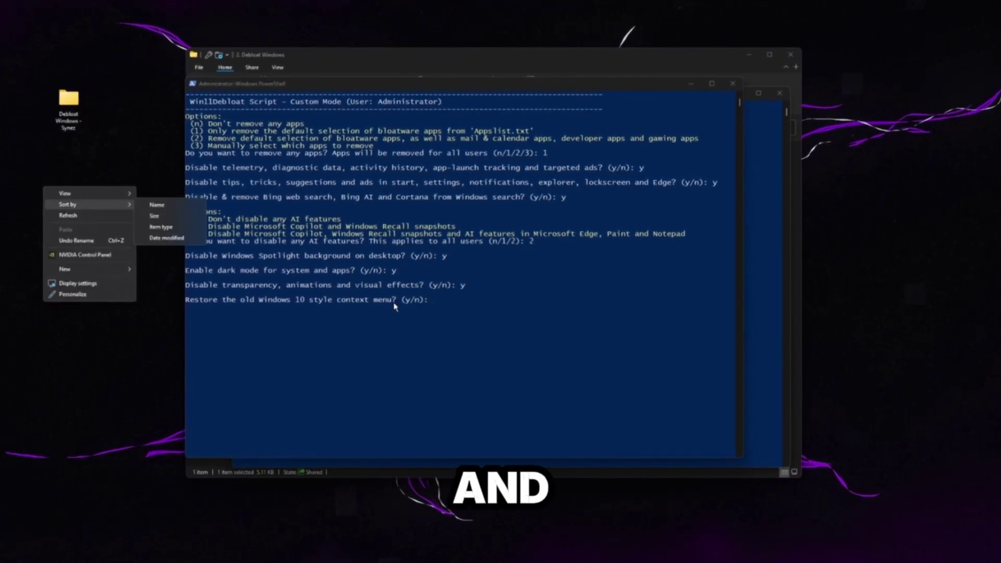
pyautogui.click(394, 306)
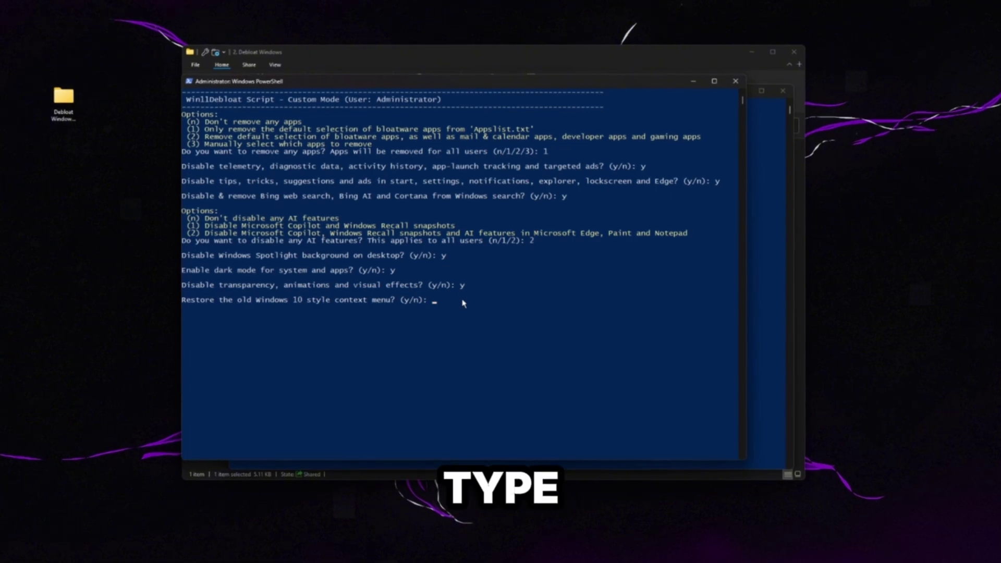
pyautogui.rightClick(19, 267)
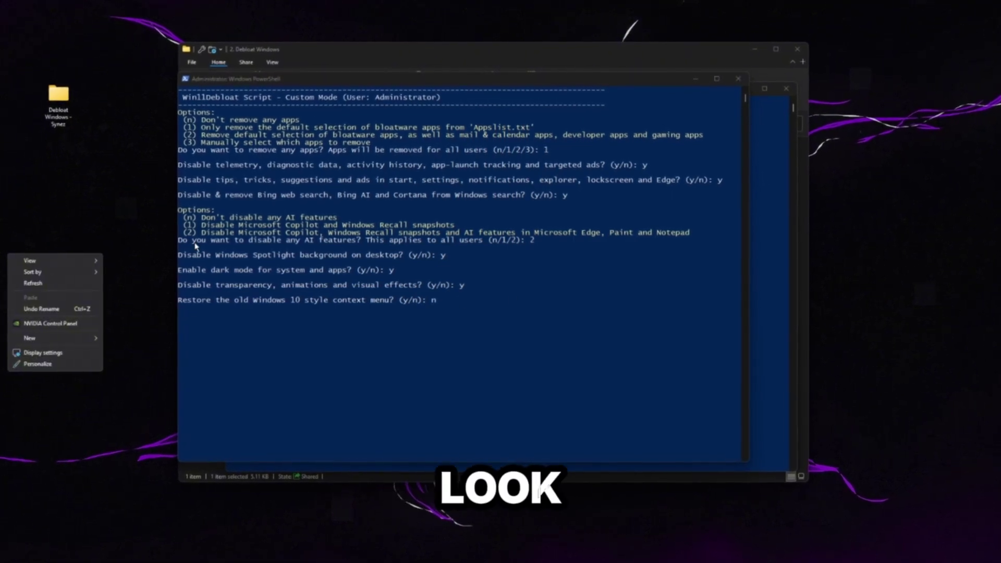
pyautogui.click(458, 300)
# Answer n to the old context menu, and y to disabling pointer precision and Fast Start-up.
pyautogui.write('n')
pyautogui.press('Return')
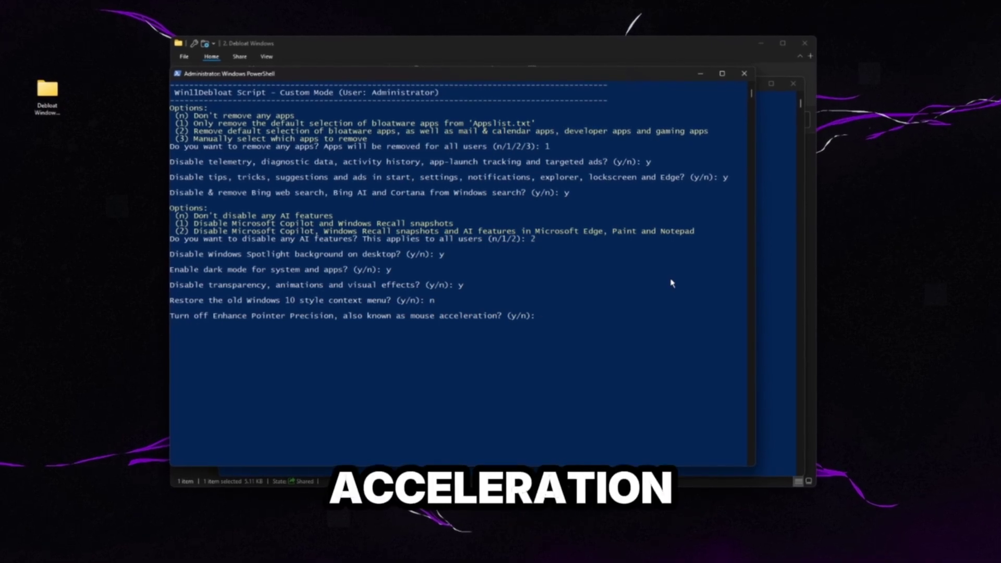
pyautogui.write('y')
pyautogui.press('Return')
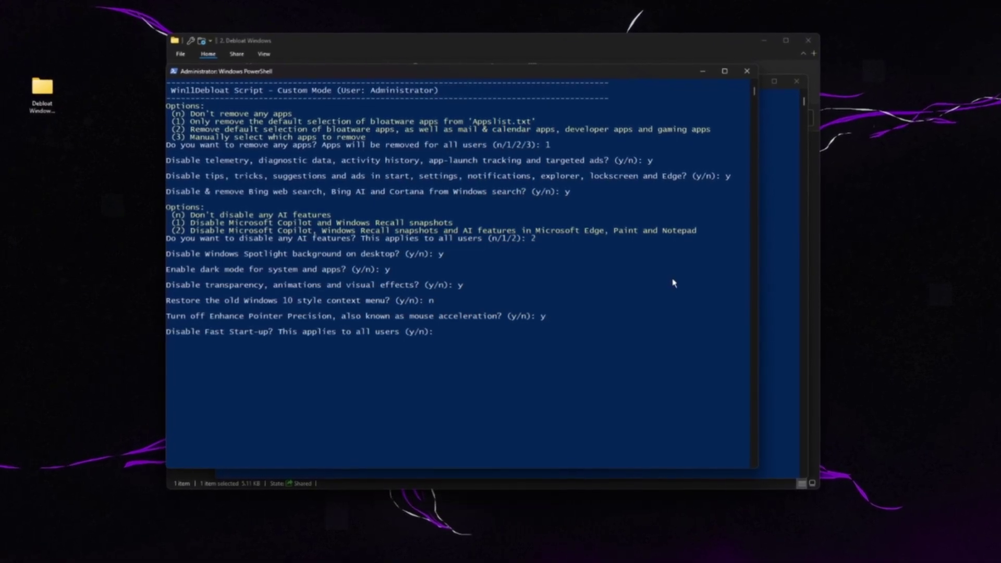
pyautogui.write('y')
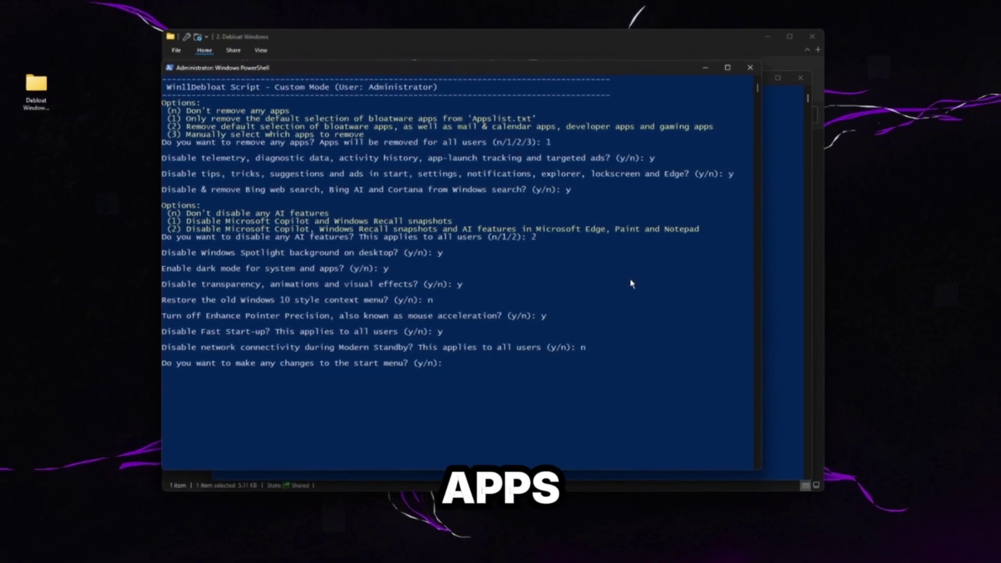
# Answer n to Modern Standby, Start menu, taskbar and File Explorer changes.
pyautogui.write('n')
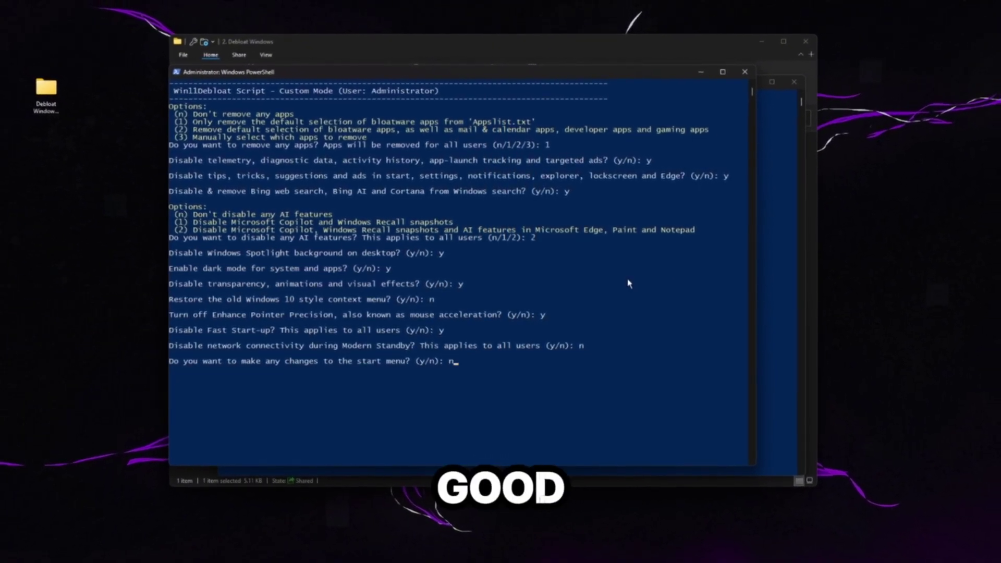
pyautogui.press('Return')
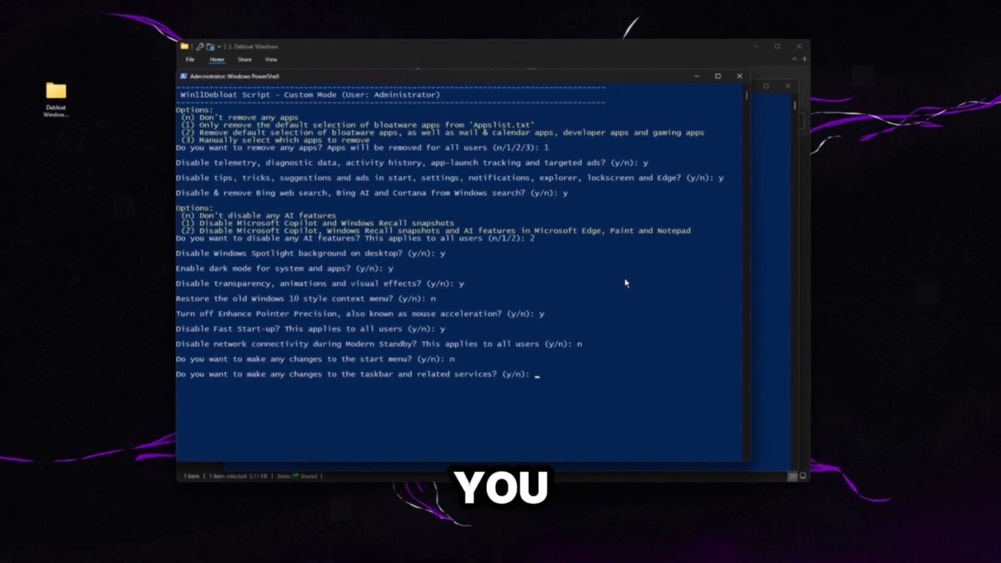
pyautogui.write('n')
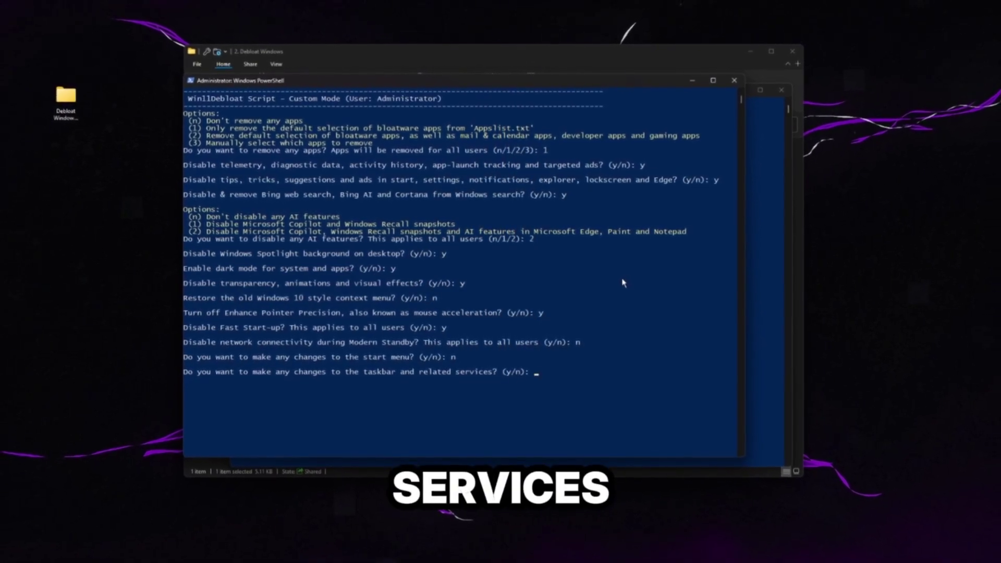
pyautogui.press('Return')
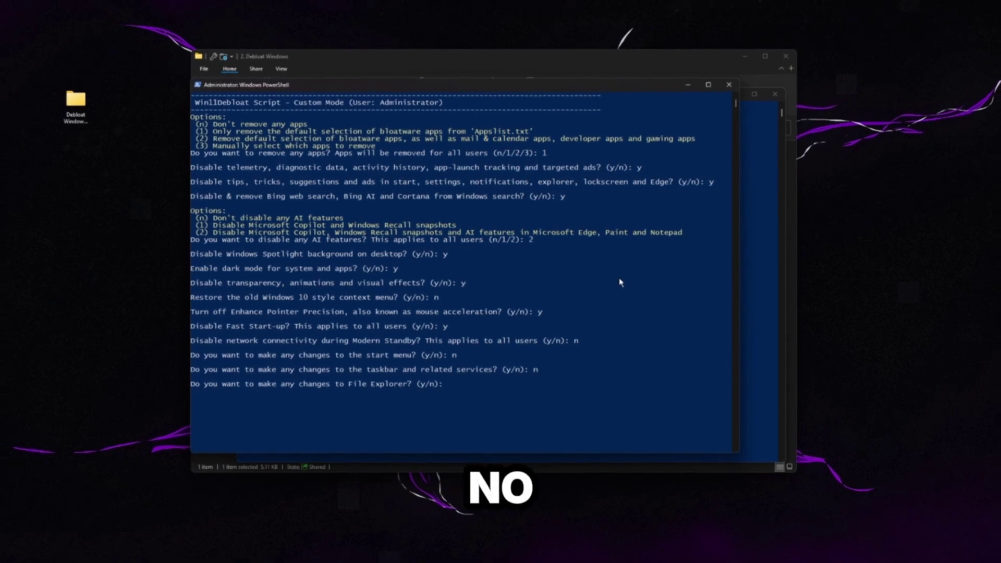
pyautogui.write('n')
pyautogui.press('Return')
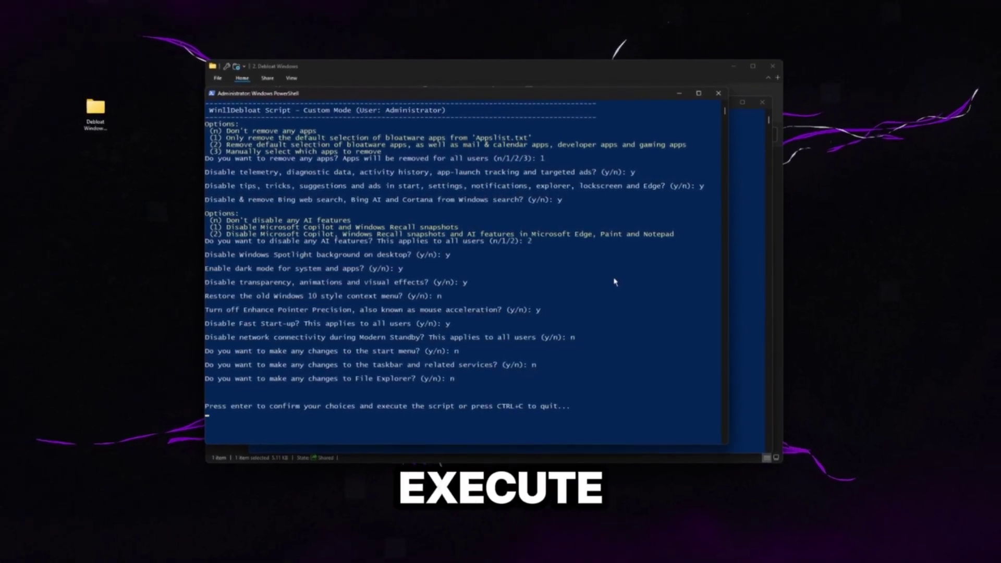
# Confirm the chosen options so Win11Debloat executes and reports Script completed.
pyautogui.press('Return')
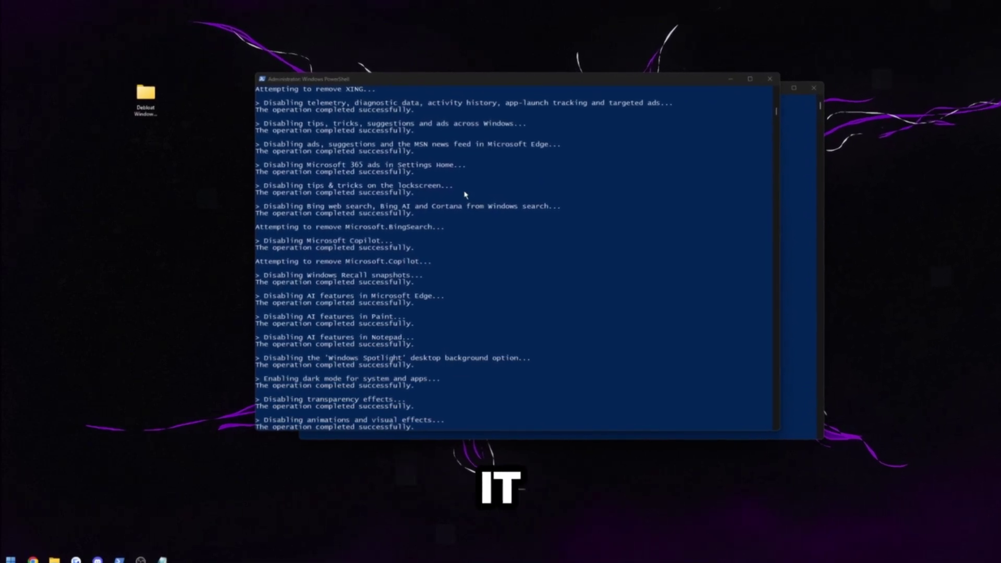
# Search UAC and set User Account Control notifications to Never notify.
pyautogui.press('super')
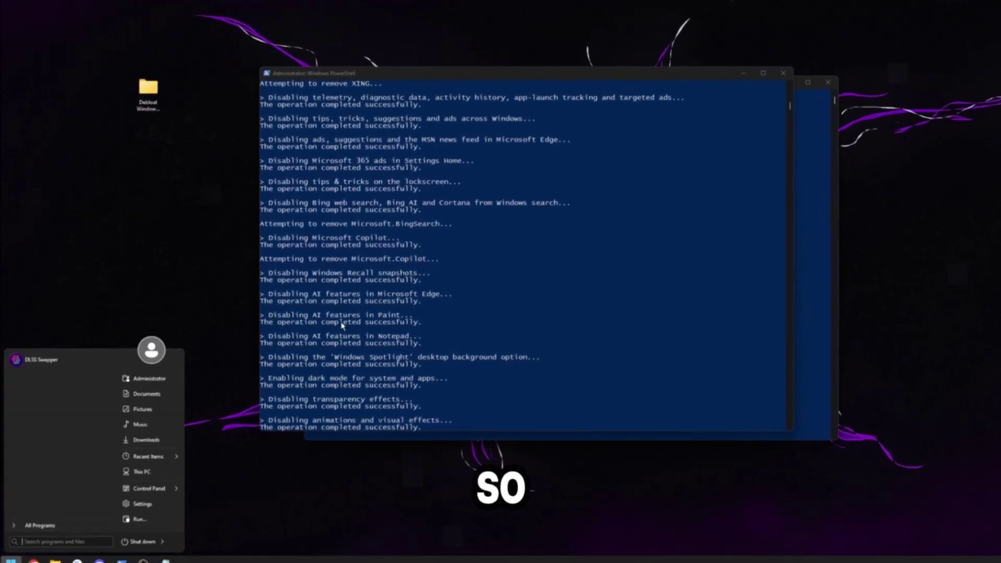
pyautogui.write('UAC')
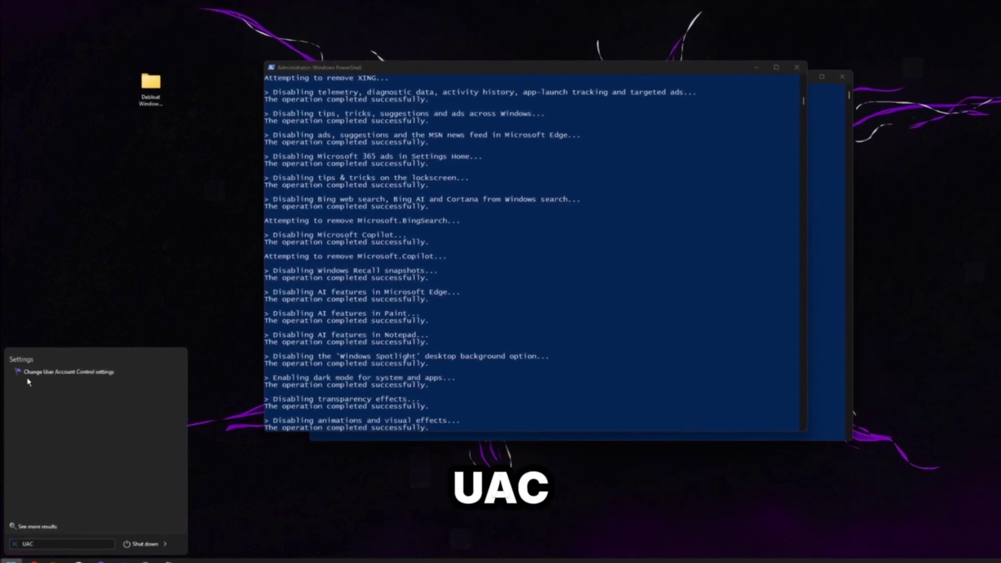
pyautogui.click(102, 375)
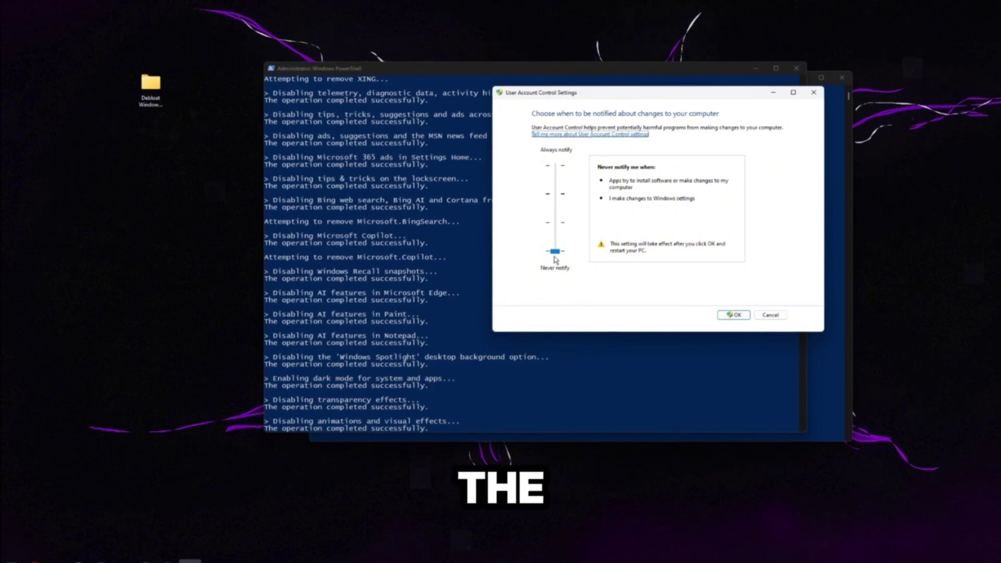
pyautogui.click(728, 316)
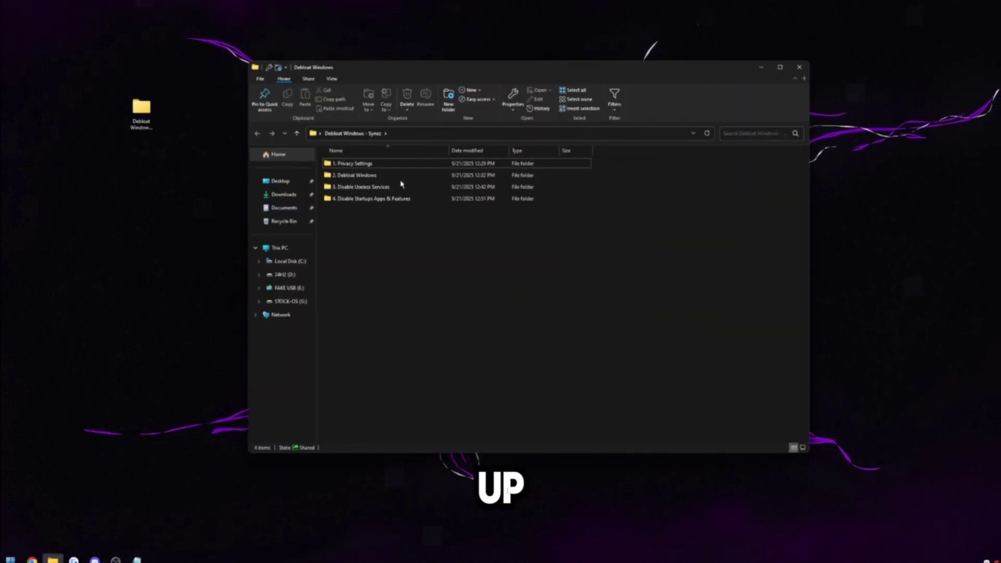
# Open Disable Services.bat from the 3. Disable Useless Services folder in Notepad for editing.
pyautogui.doubleClick(349, 191)
pyautogui.rightClick(372, 172)
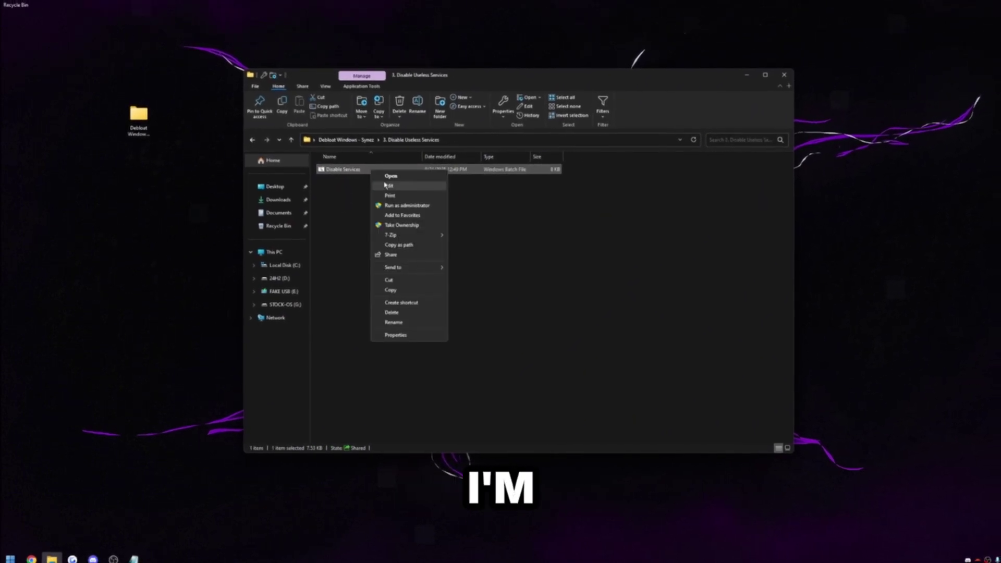
pyautogui.click(386, 187)
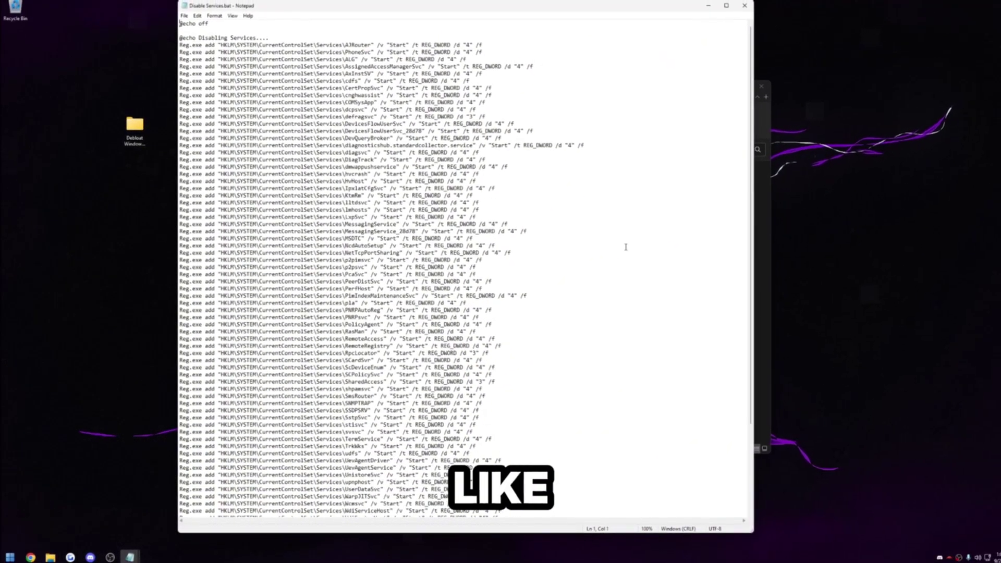
# Scroll through the script and highlight the AJRouter and PhoneSvc Reg.exe lines.
pyautogui.scroll(-5, 625, 246)
pyautogui.scroll(12, 470, 268)
pyautogui.scroll(-12, 471, 268)
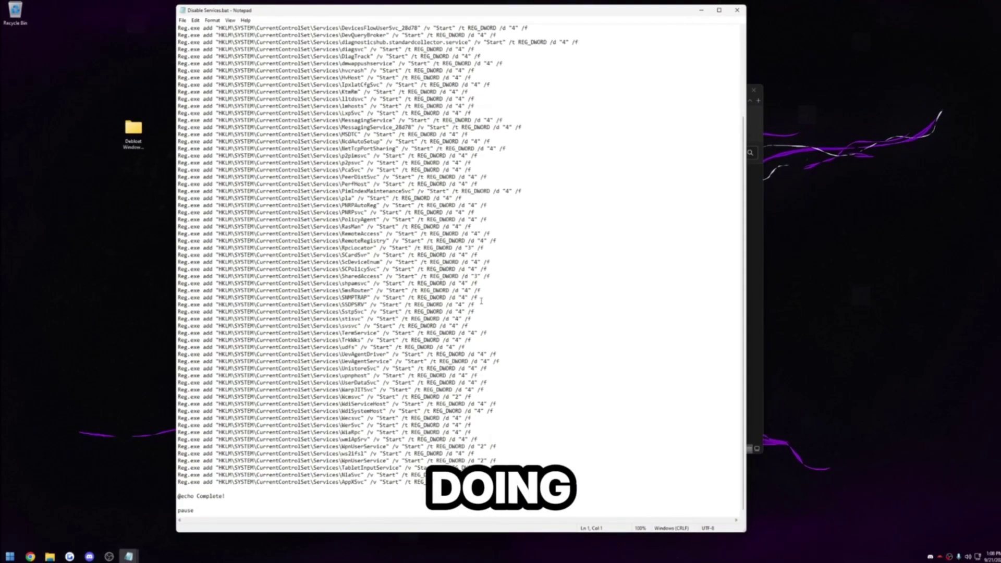
pyautogui.scroll(12, 471, 268)
pyautogui.moveTo(179, 47); pyautogui.dragTo(502, 54)
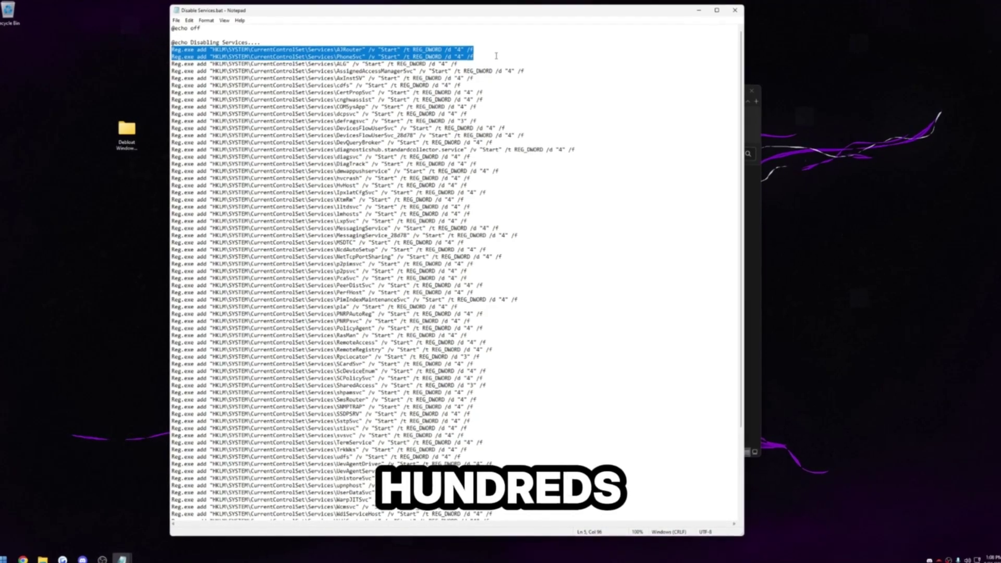
pyautogui.scroll(-5, 503, 130)
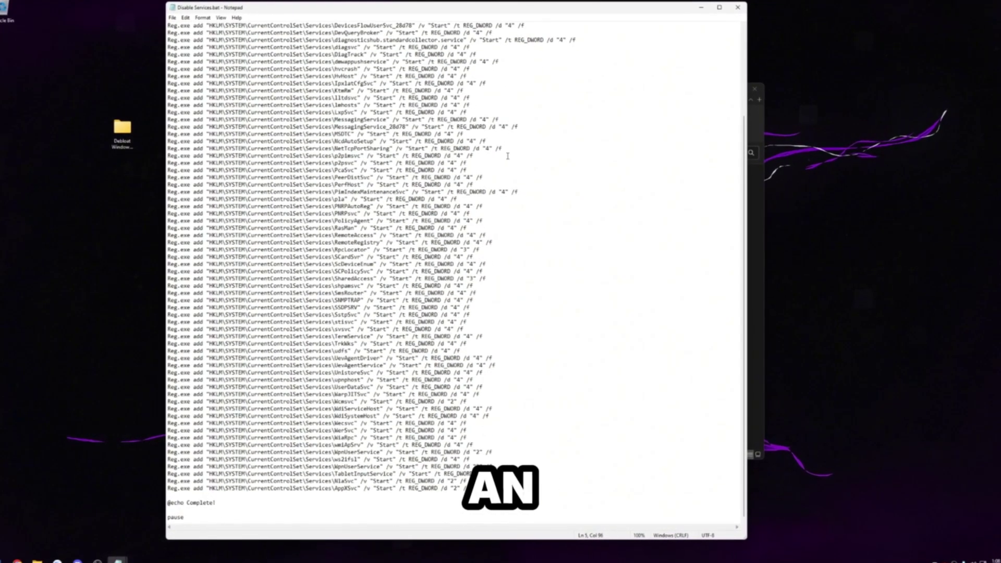
pyautogui.scroll(5, 487, 257)
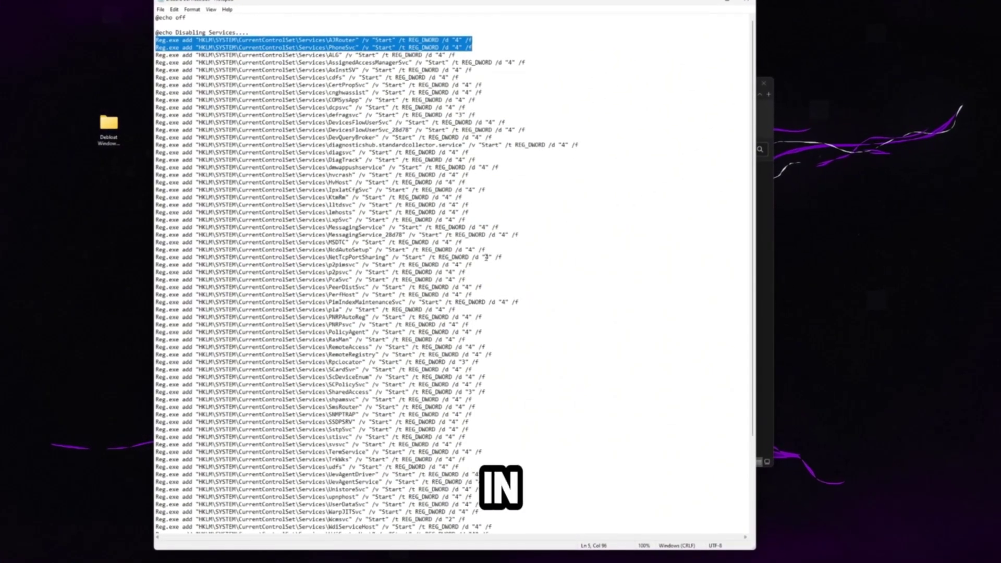
pyautogui.click(160, 36)
pyautogui.moveTo(153, 38); pyautogui.dragTo(356, 36)
# Change the AJRouter line's start value from 4 to 1.
pyautogui.doubleClick(454, 36)
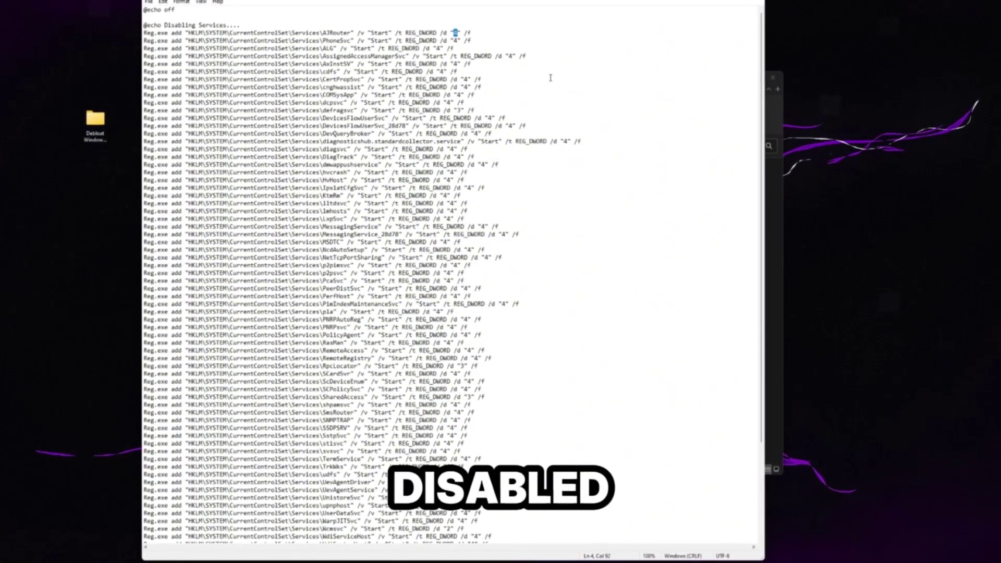
pyautogui.write('4')
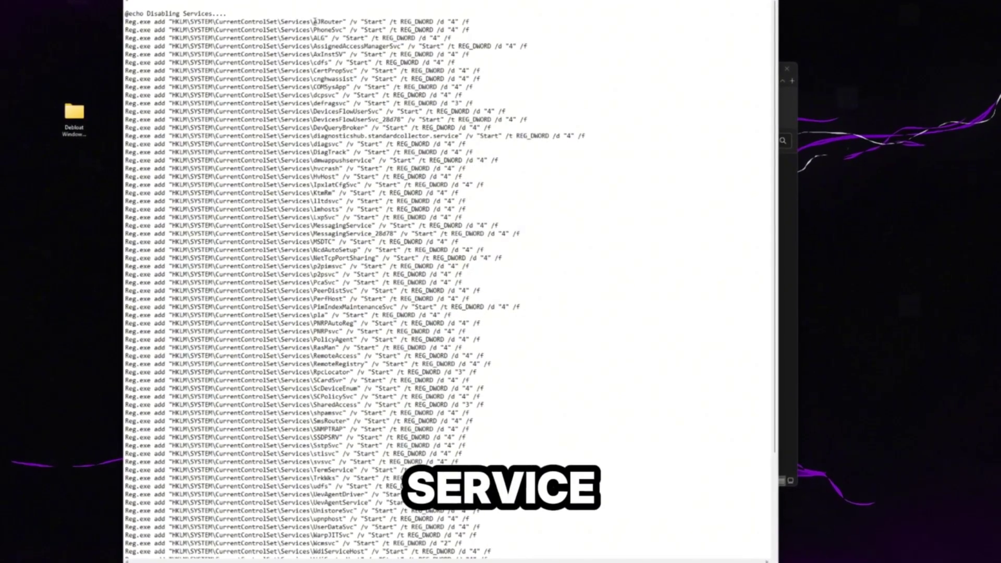
pyautogui.press('BackSpace')
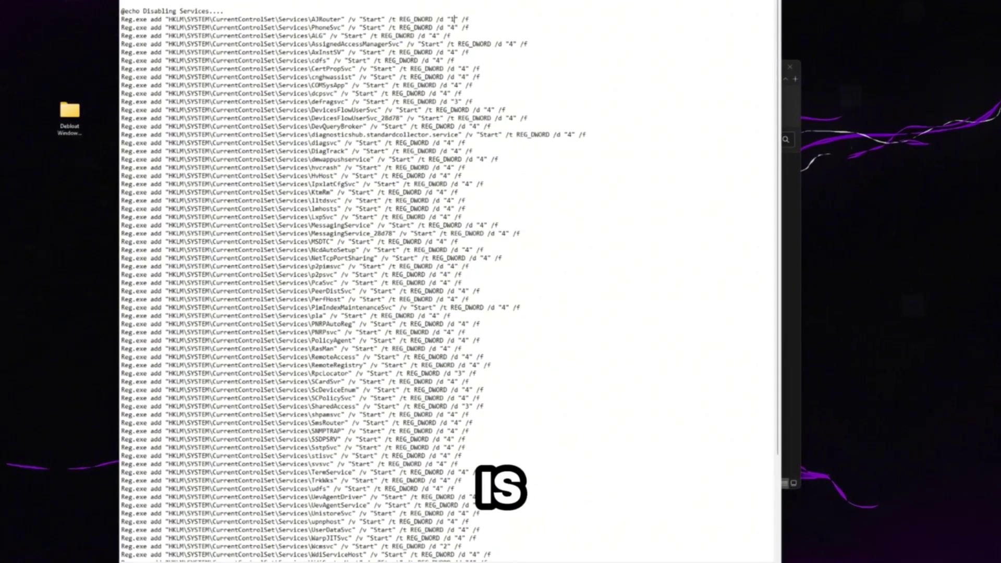
pyautogui.write('1')
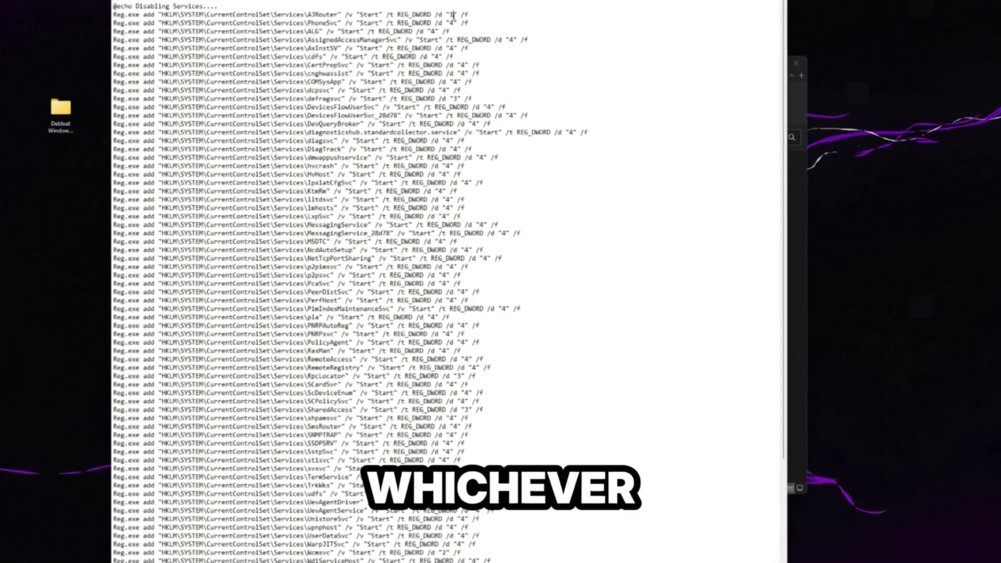
pyautogui.click(529, 66)
pyautogui.scroll(-5, 552, 209)
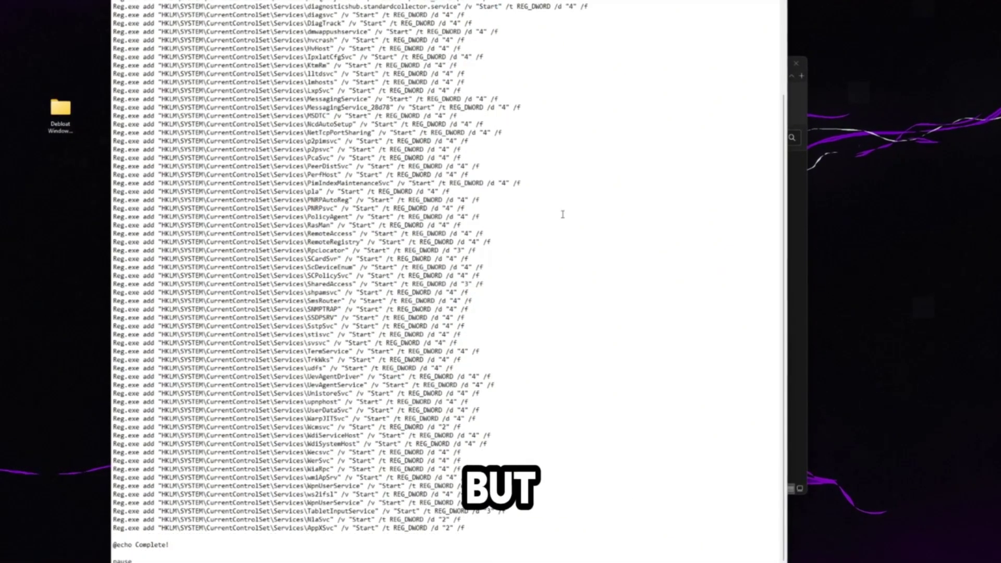
pyautogui.scroll(3, 549, 248)
pyautogui.scroll(-3, 550, 250)
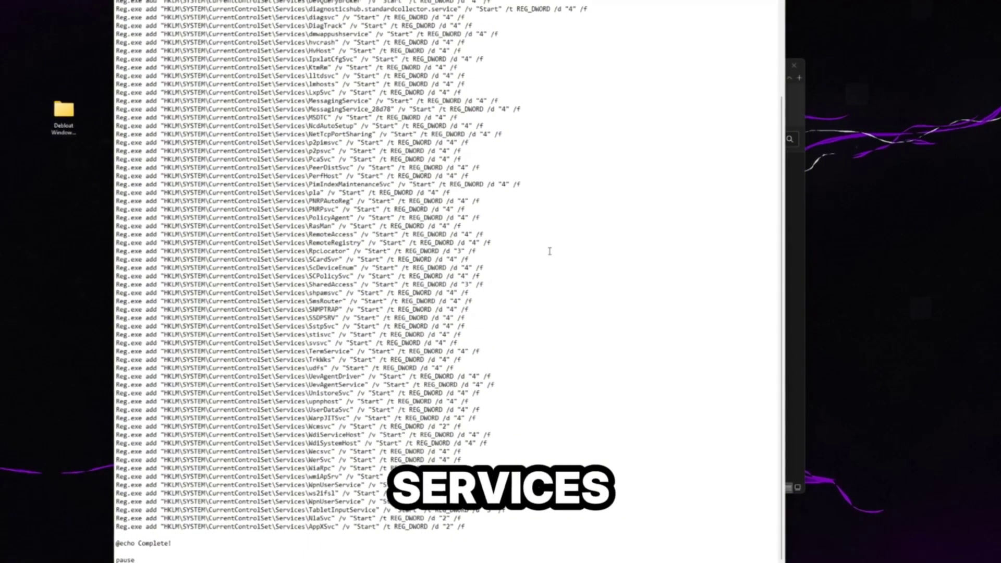
pyautogui.scroll(15, 549, 250)
# Save the edited Disable Services.bat and run it as administrator.
pyautogui.hotkey('alt', 'F4')
pyautogui.click(516, 300)
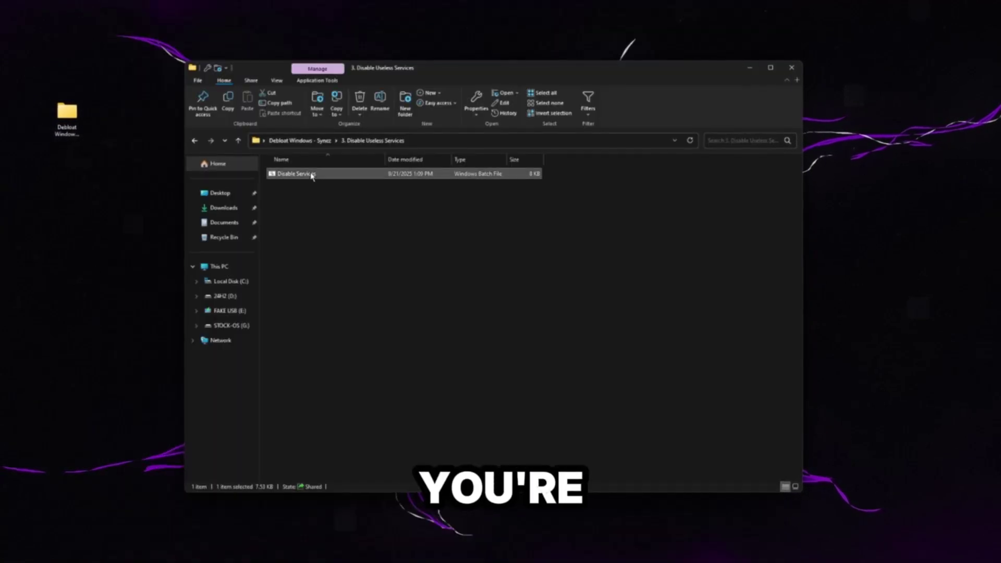
pyautogui.rightClick(311, 176)
pyautogui.click(346, 212)
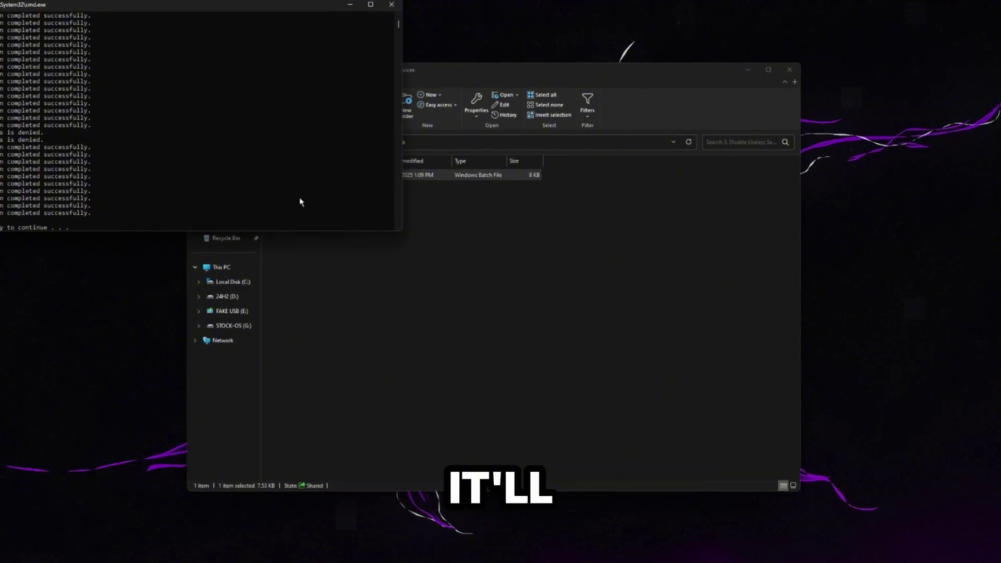
# Dismiss the finished command window and return to the Debloat Windows - Synez folder.
pyautogui.moveTo(234, 4); pyautogui.dragTo(475, 35)
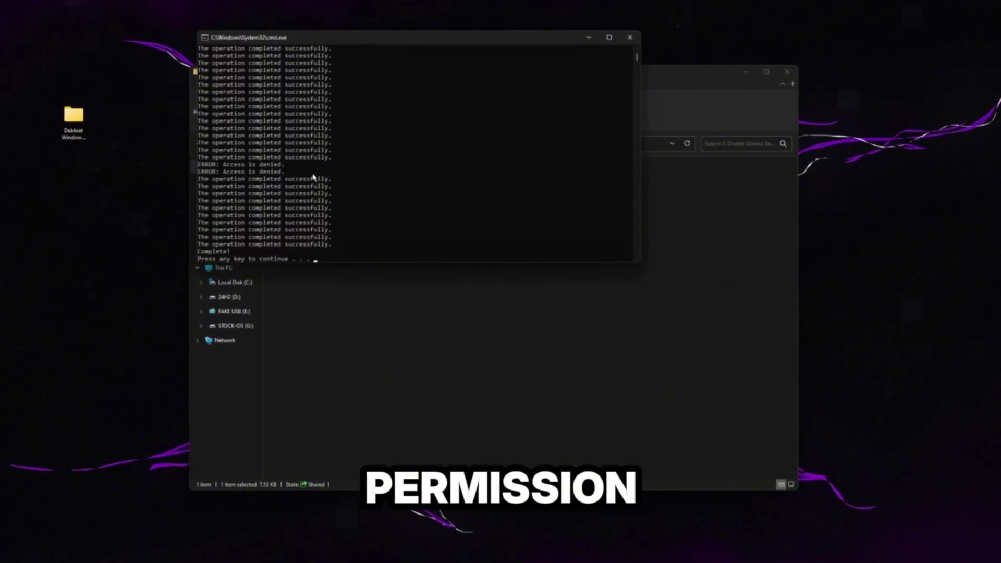
pyautogui.press('Return')
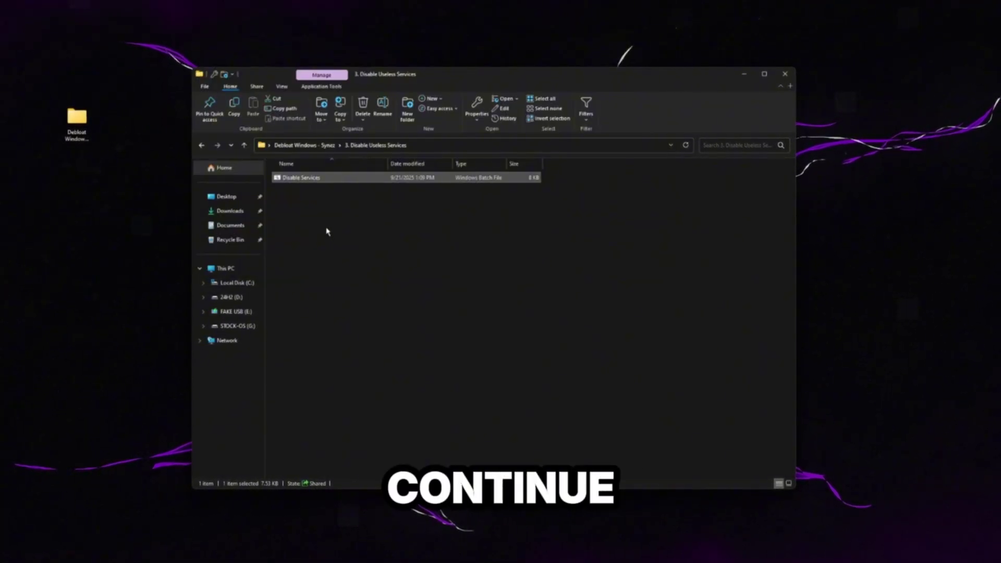
pyautogui.press('BackSpace')
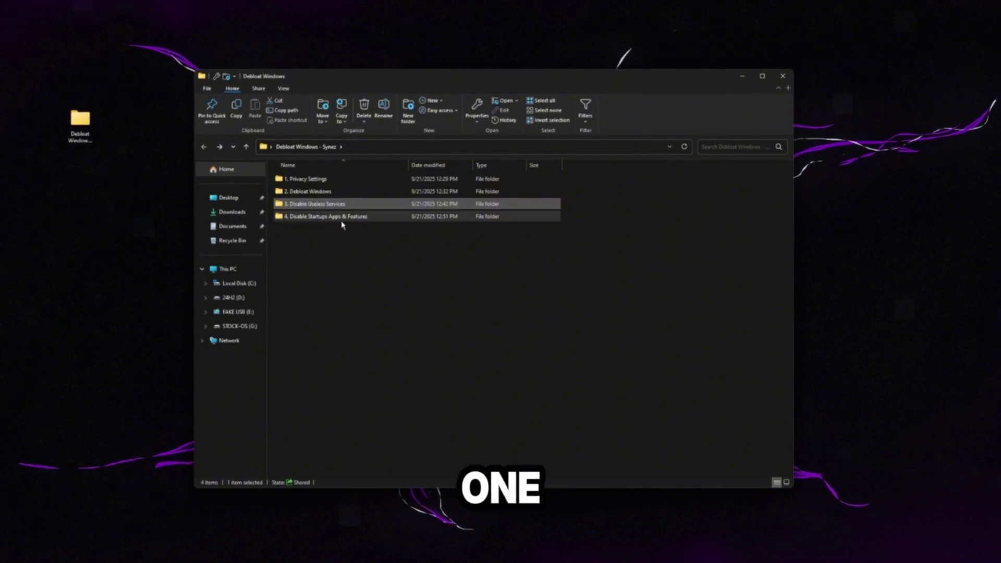
# Launch Task Manager from the 4. Disable Startups Apps & Features folder, showing Startup apps.
pyautogui.doubleClick(301, 219)
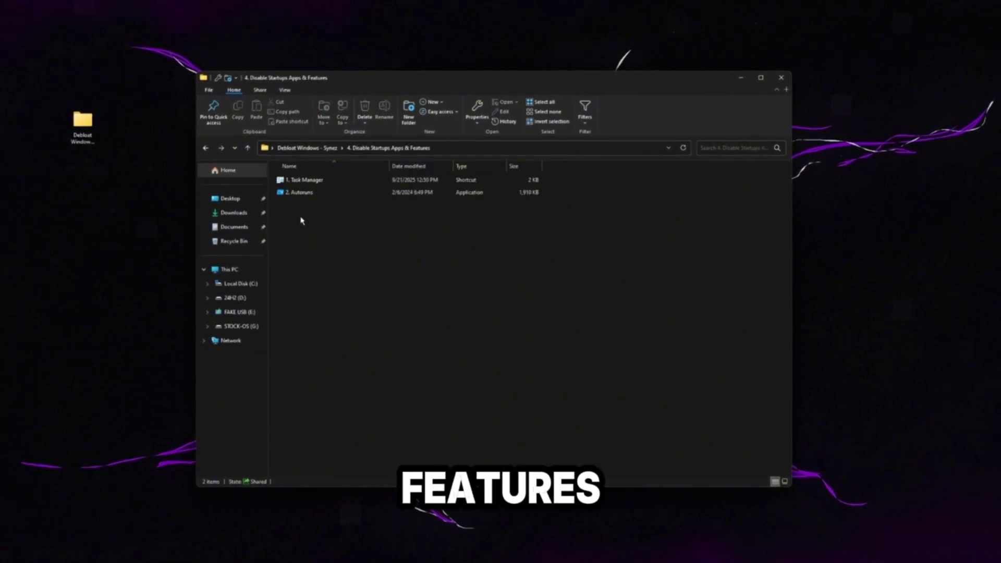
pyautogui.doubleClick(308, 181)
pyautogui.click(284, 188)
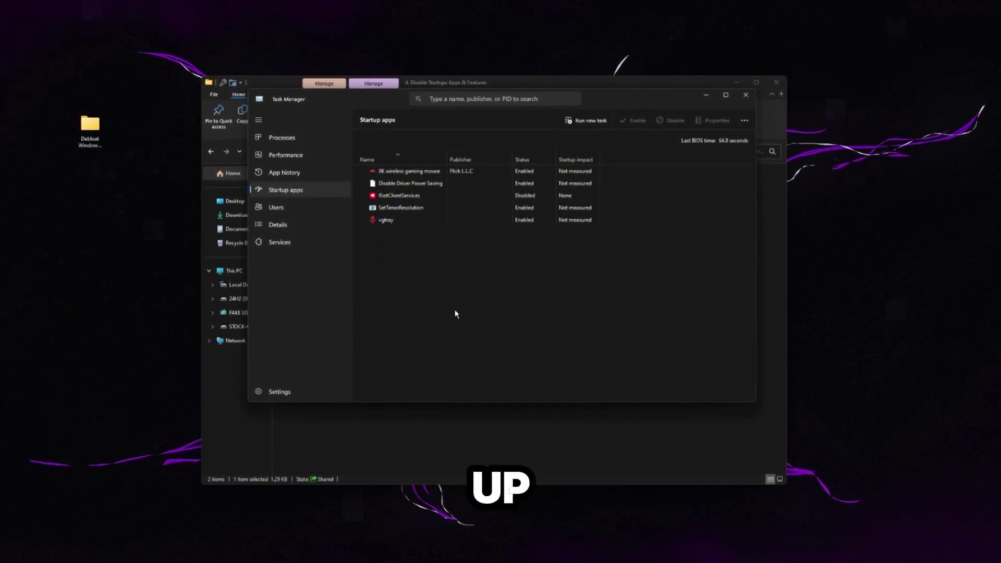
# Select the SetTimerResolution and Disable Driver Power Saving startup entries, then close Task Manager.
pyautogui.click(413, 210)
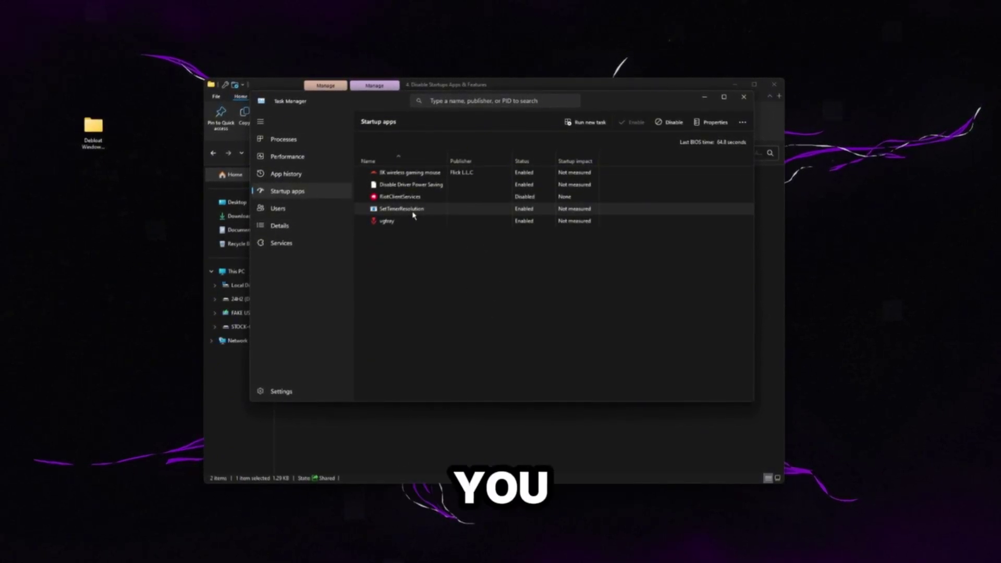
pyautogui.click(412, 185)
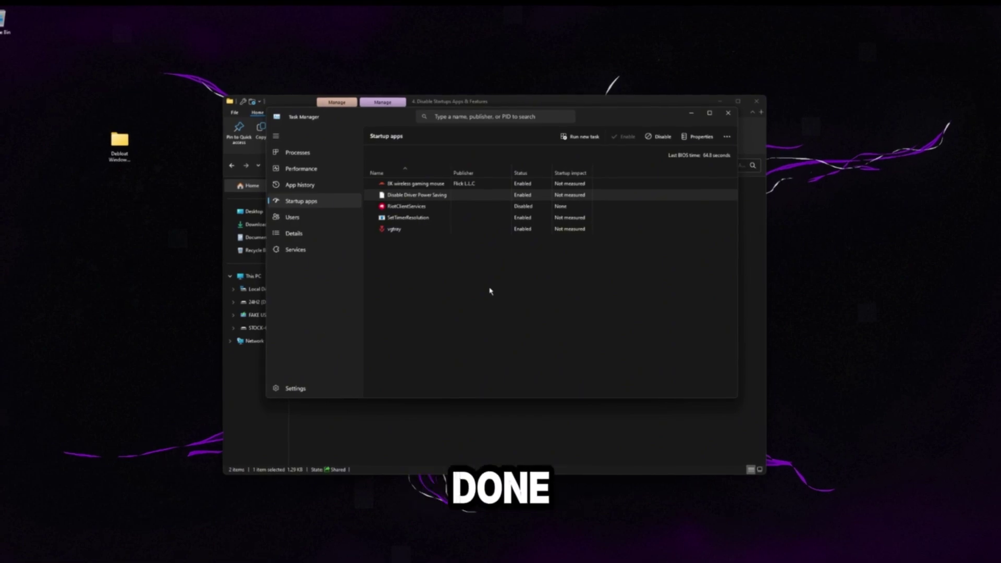
pyautogui.click(728, 113)
# Launch Autoruns and inspect the EADM, Microsoft Edge and Google Chrome logon entries.
pyautogui.doubleClick(320, 211)
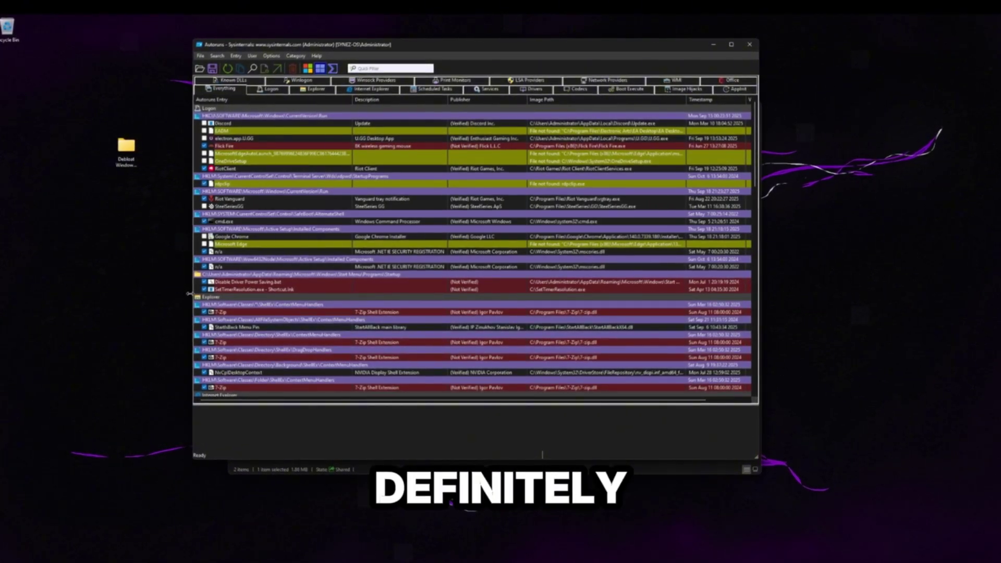
pyautogui.click(292, 130)
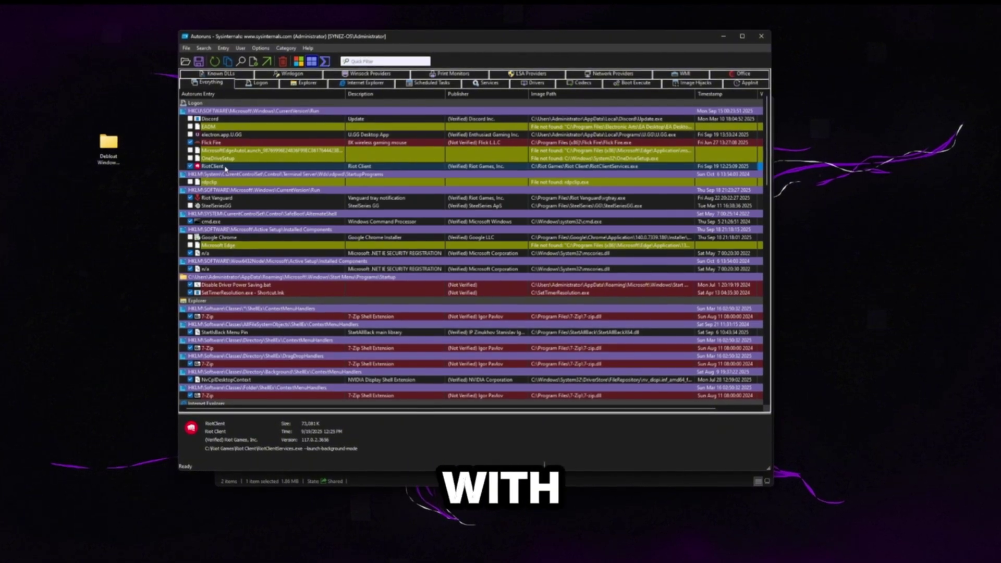
pyautogui.scroll(-1, 304, 207)
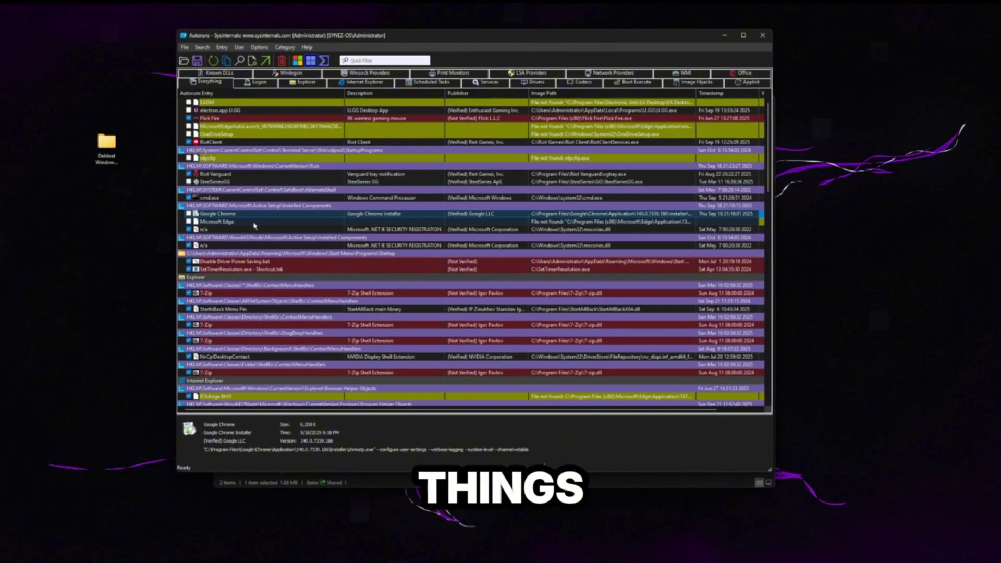
pyautogui.click(229, 222)
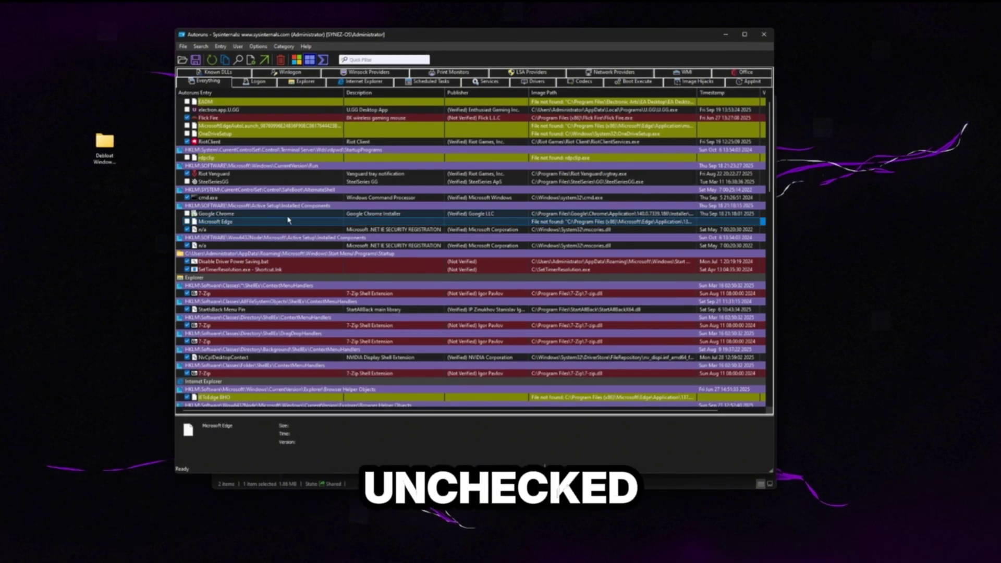
pyautogui.click(263, 214)
pyautogui.click(281, 223)
# Scroll down the Autoruns list to inspect the GoogleUpdater scheduled task entries.
pyautogui.scroll(-6, 323, 227)
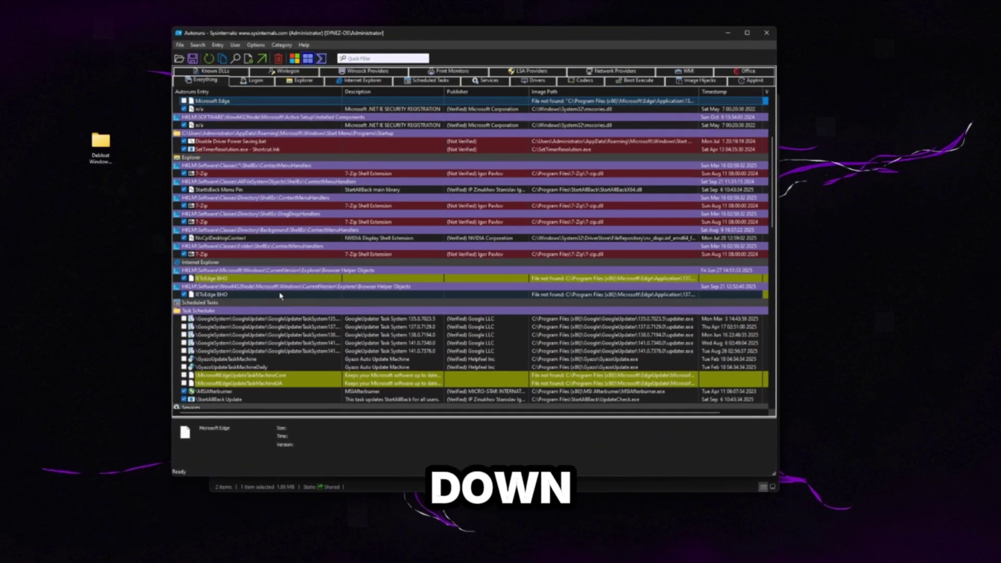
pyautogui.click(292, 328)
pyautogui.scroll(-3, 313, 292)
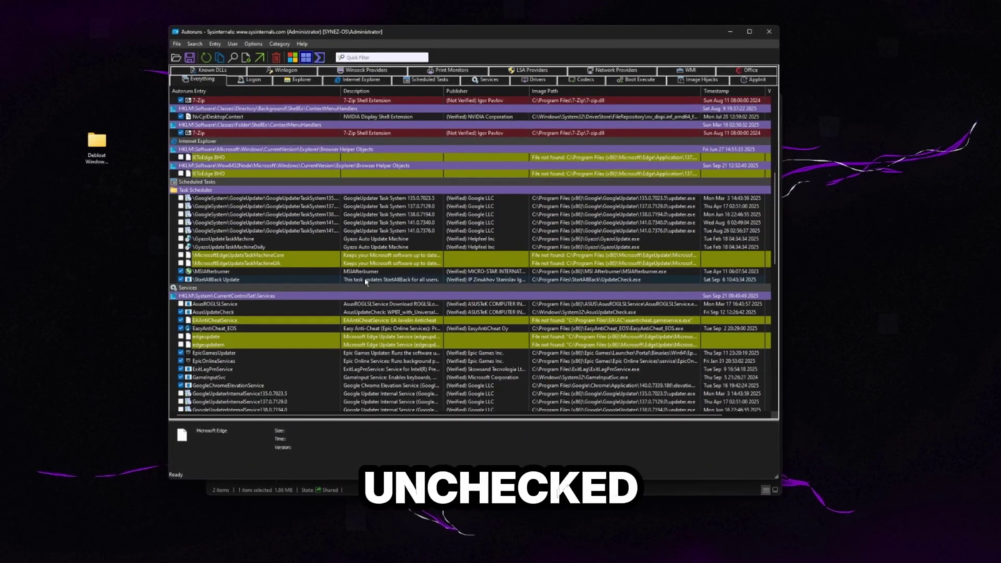